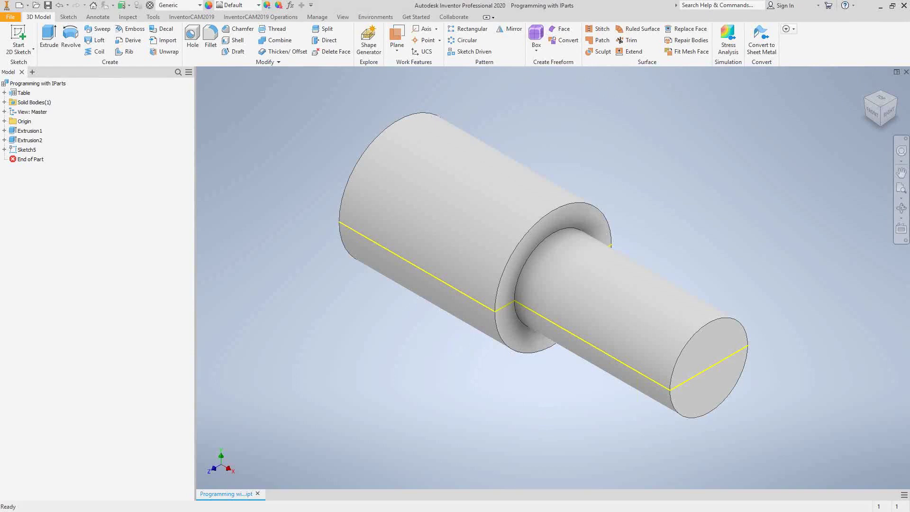
Preview the iPart table member Programming with IParts-03, and reactivate member Programming with IParts-01
click(5, 92)
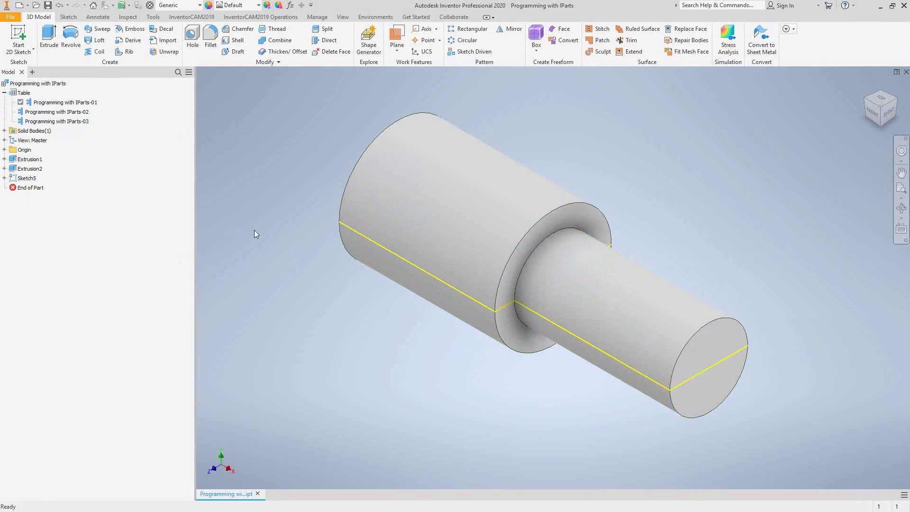
double_click(47, 121)
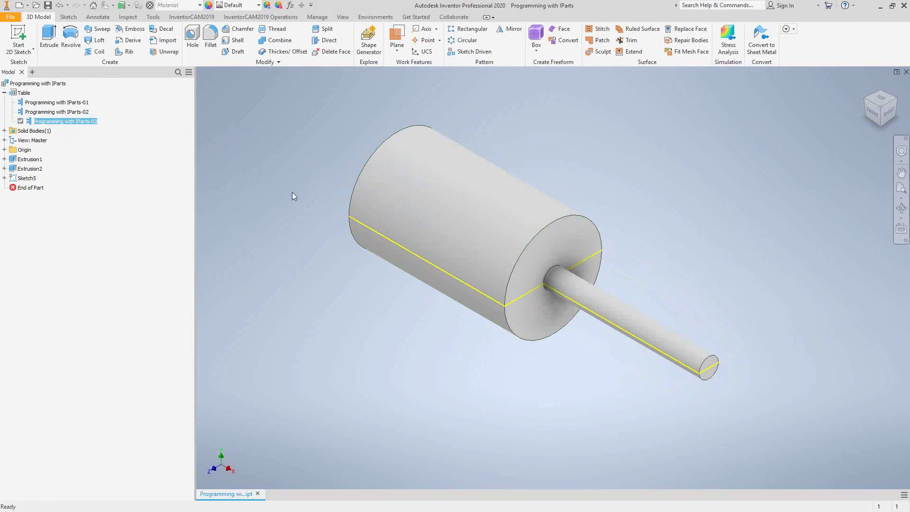
double_click(34, 103)
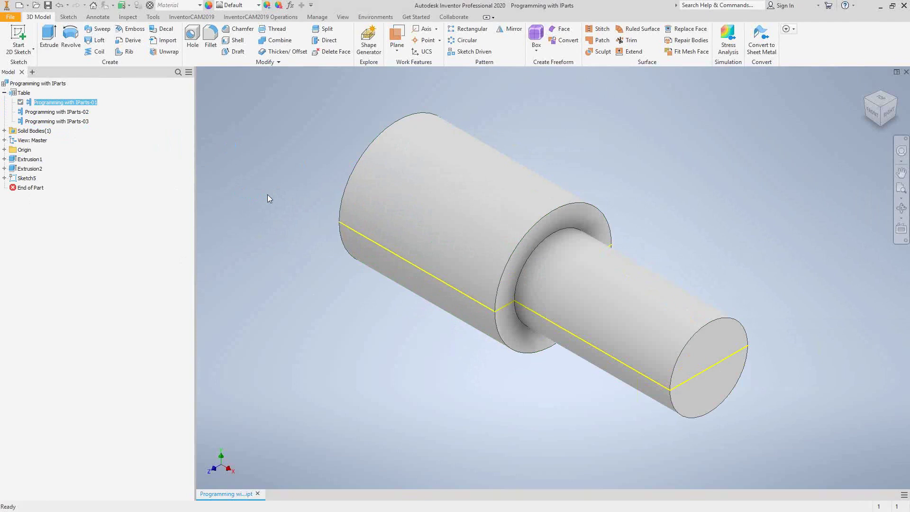
Create a Mill-Turn CAM-Part named Programming with IParts-3 in Part mode, saving the model document when asked
click(192, 17)
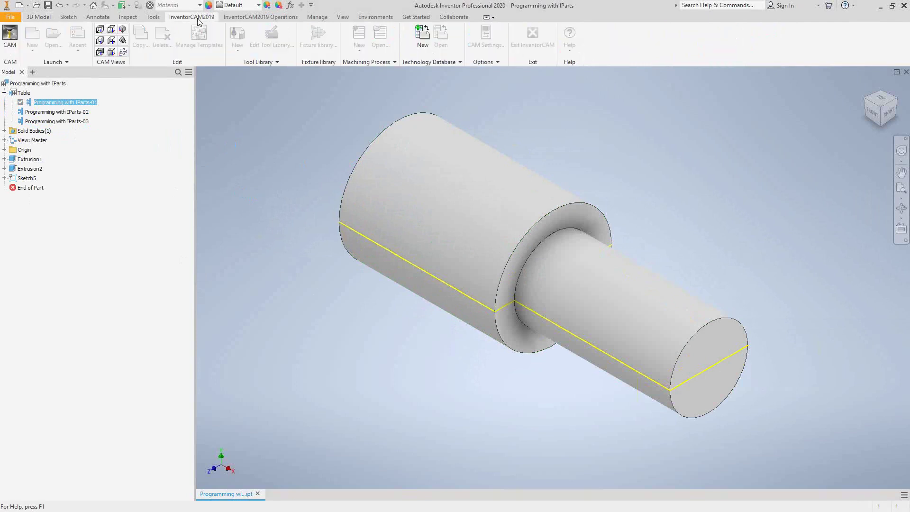
click(35, 50)
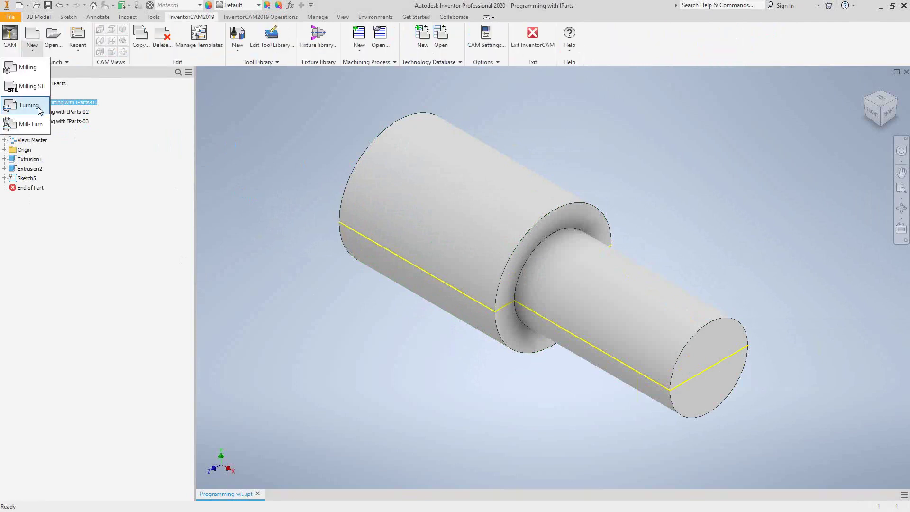
click(26, 125)
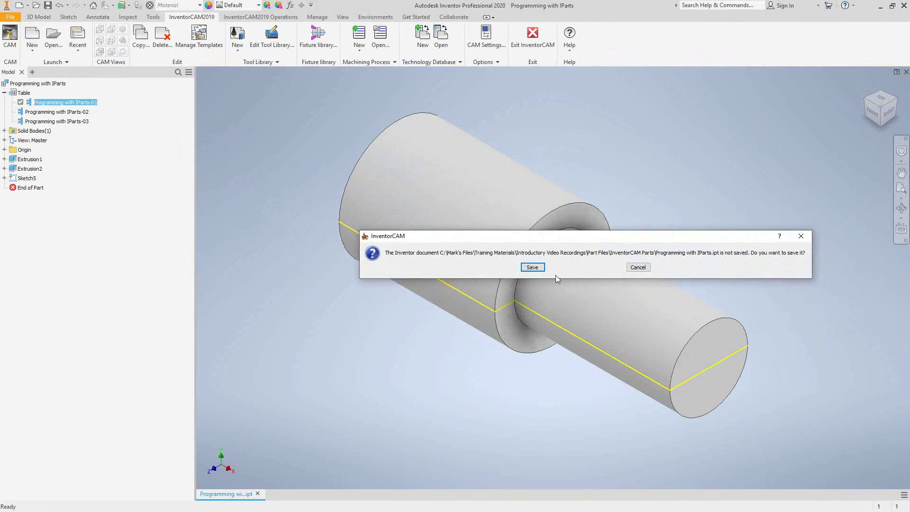
click(531, 267)
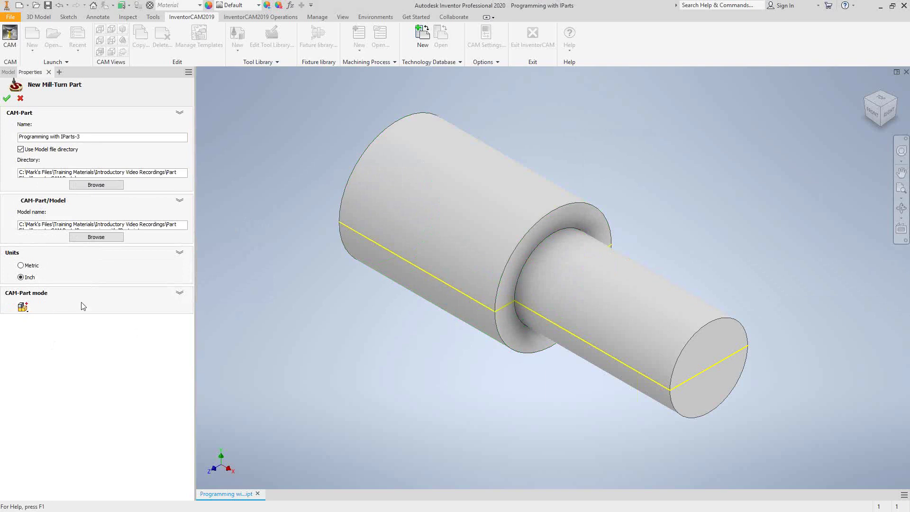
click(23, 311)
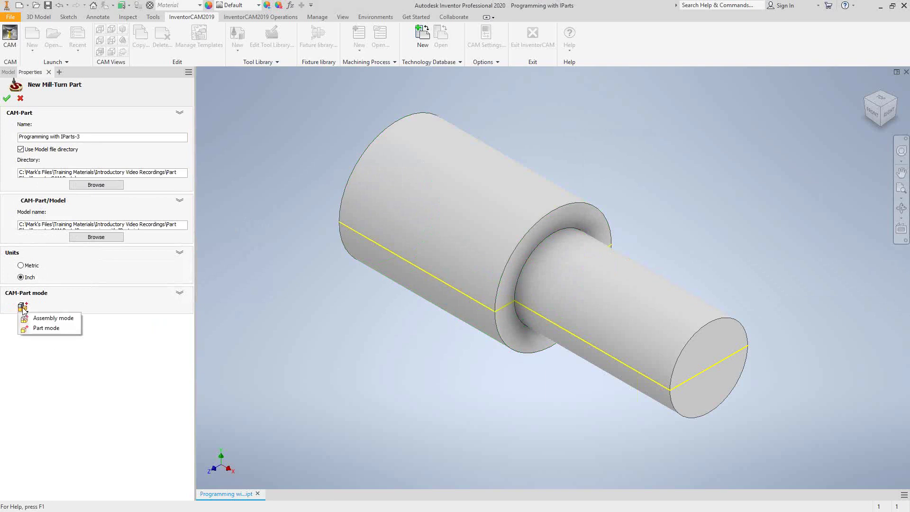
click(40, 328)
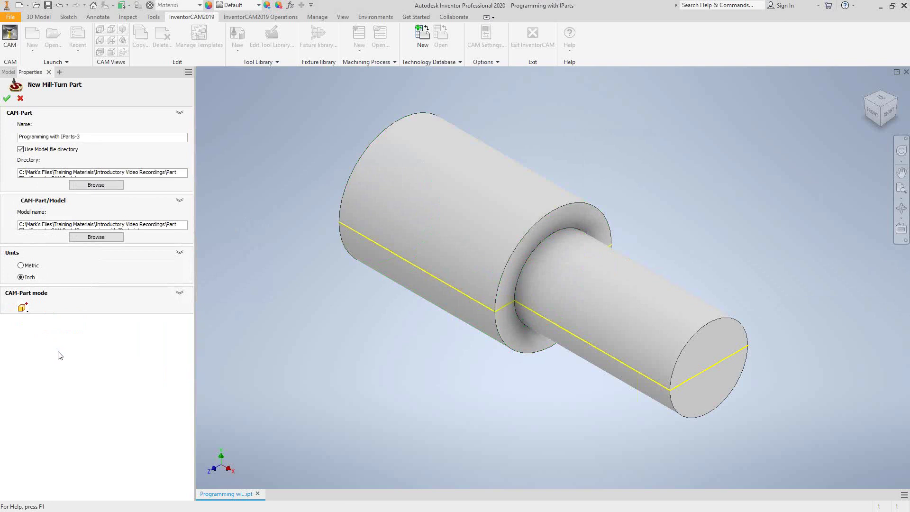
click(6, 98)
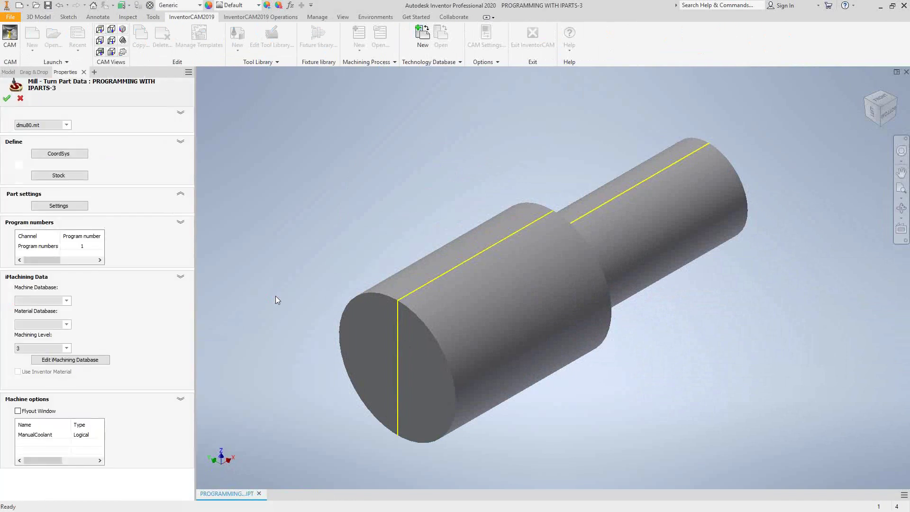
Define the machine coordinate system from the large cylindrical face, switching its origin to the opposite end and flipping it around Z
click(85, 154)
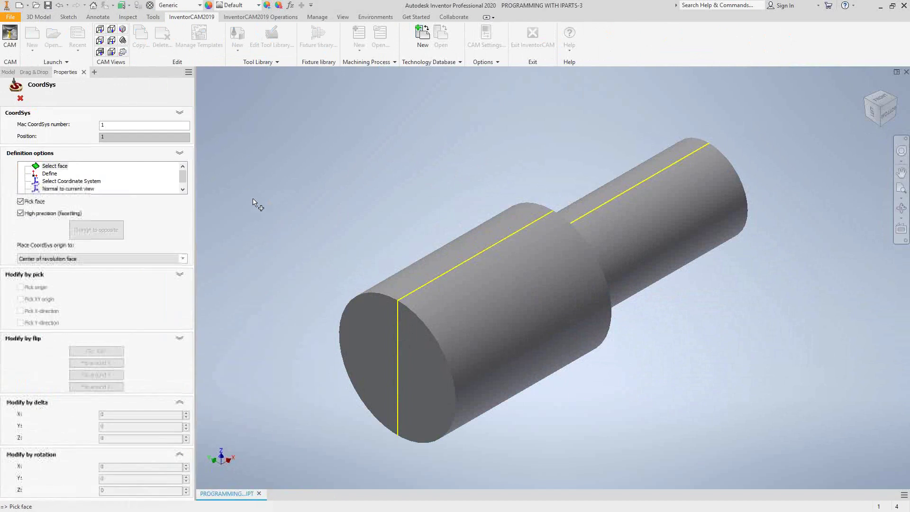
click(488, 307)
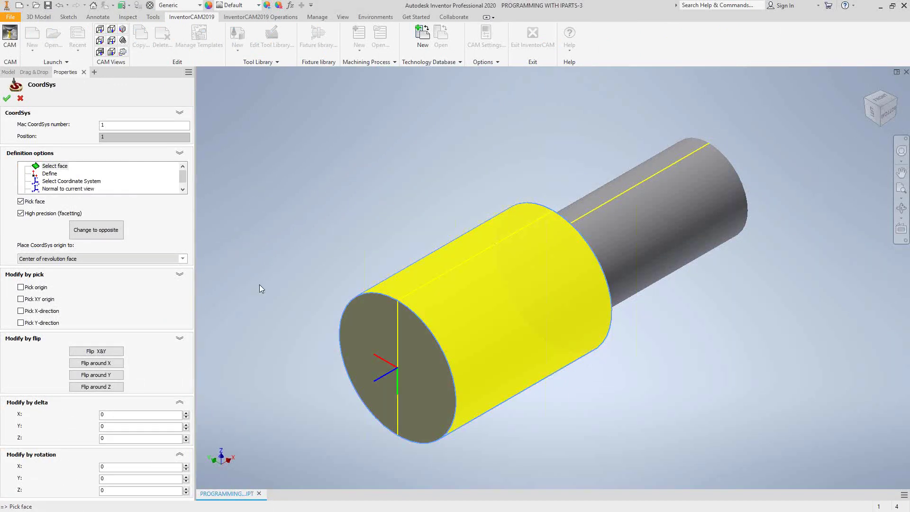
click(106, 230)
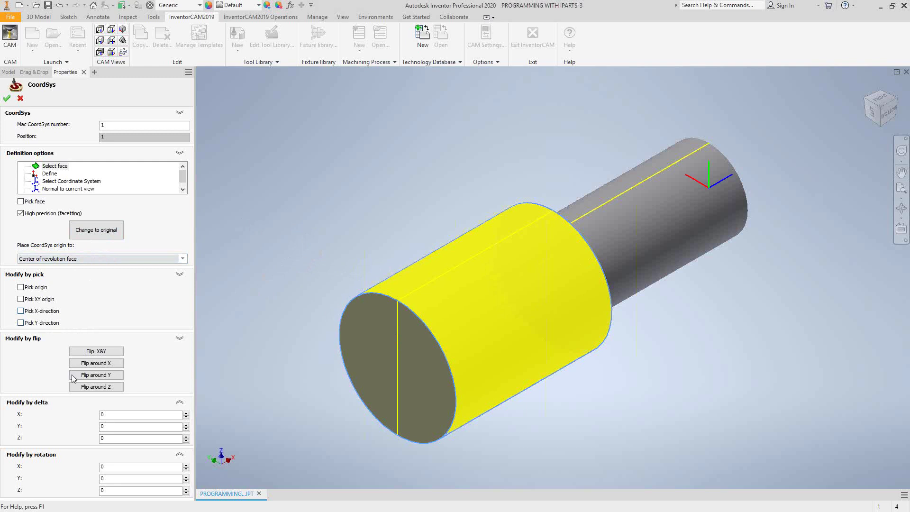
click(87, 388)
click(6, 98)
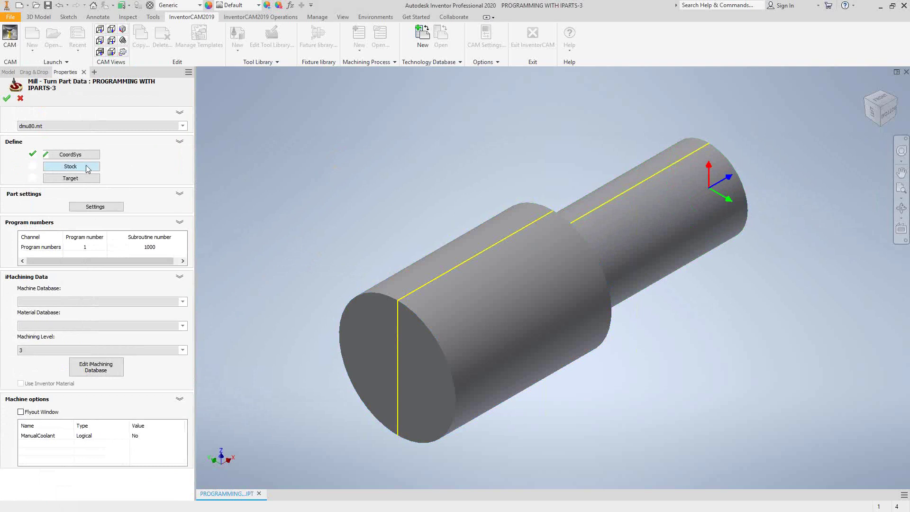
Define cylinder stock in absolute coordinates with right +Z .1, left -Z -2.5 and external diameter 1
click(87, 166)
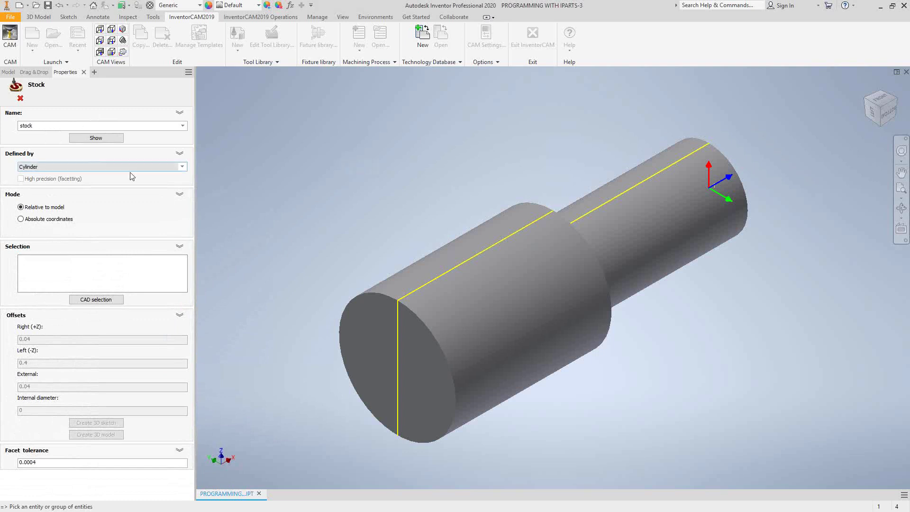
click(80, 220)
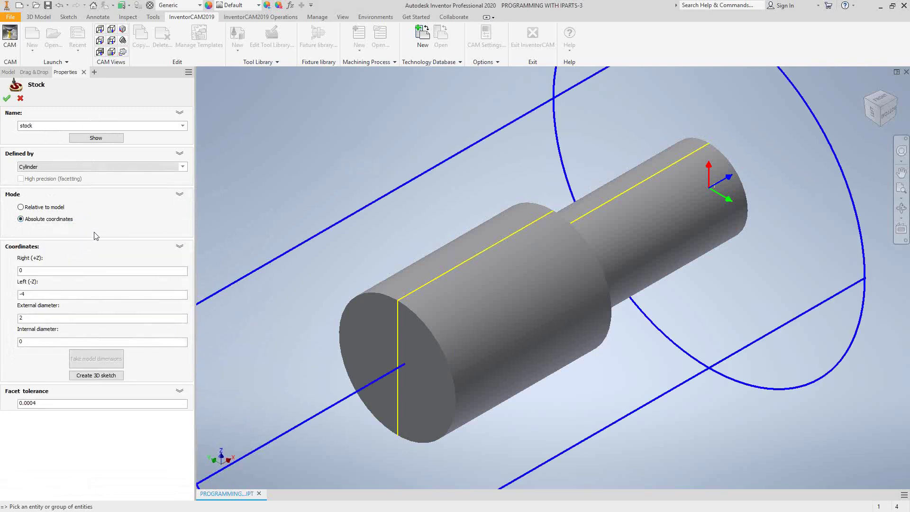
click(35, 273)
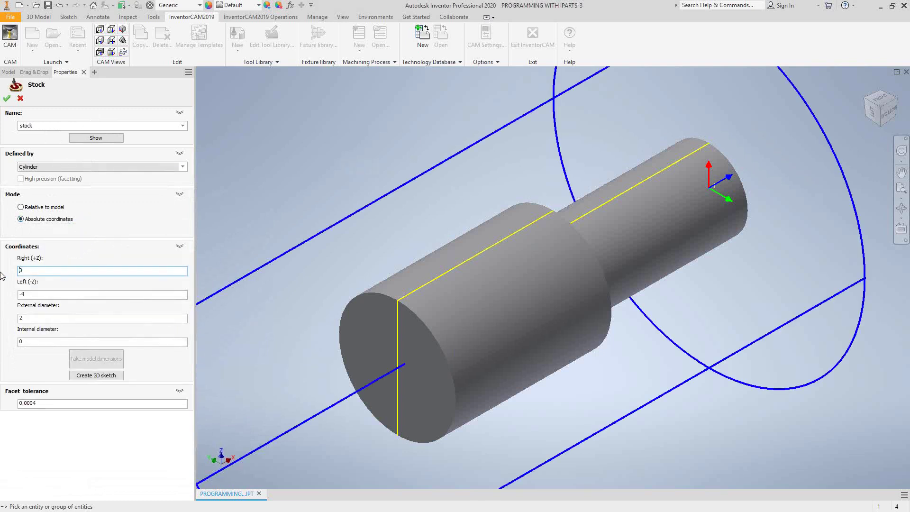
double_click(32, 272)
text(.1)
click(29, 295)
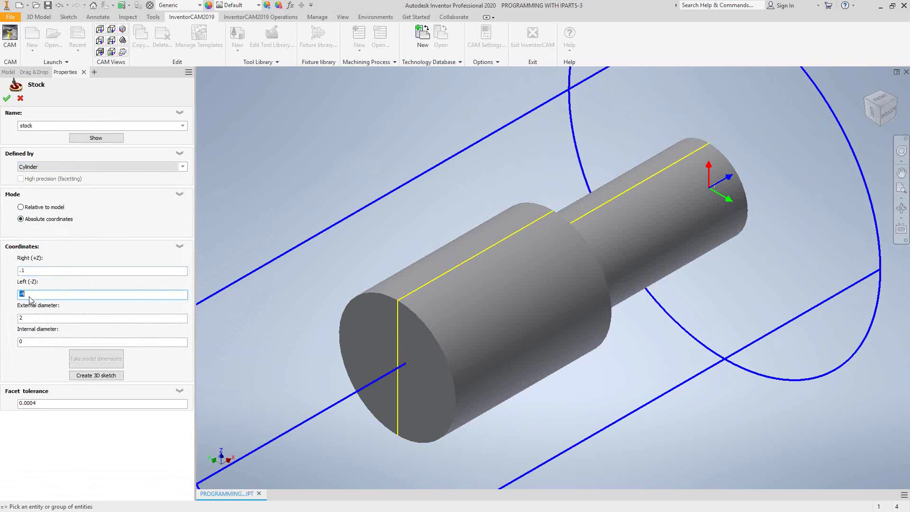
text(-2.5)
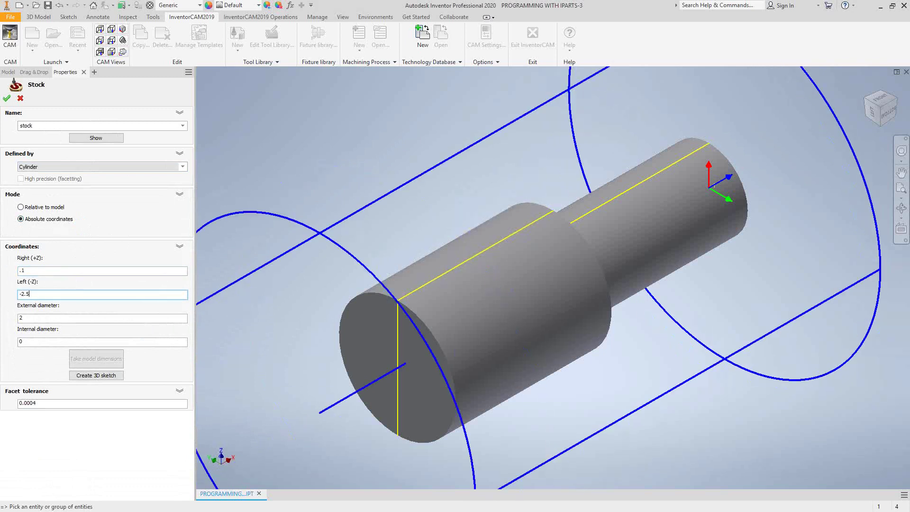
click(35, 320)
text(1)
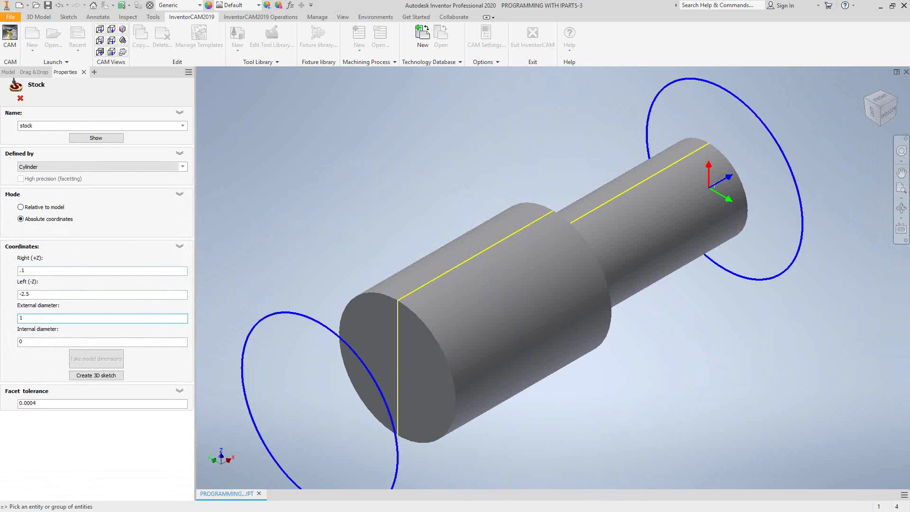
click(41, 295)
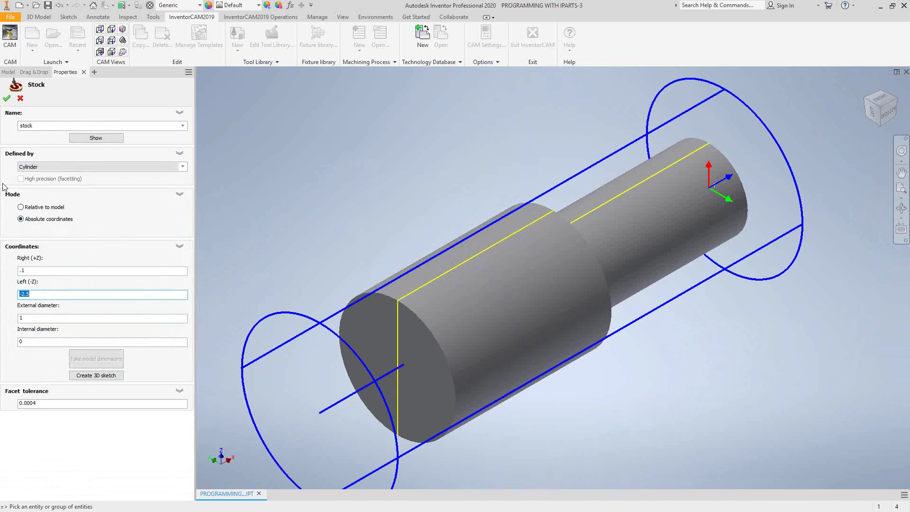
click(7, 99)
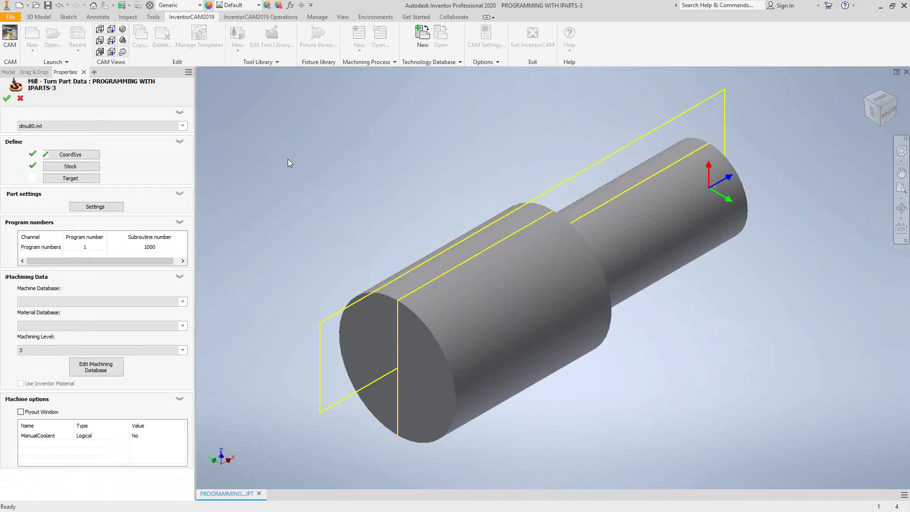
Define the target from the solid body with Section generation instead of Envelope, and accept the Mill-Turn part data
click(80, 179)
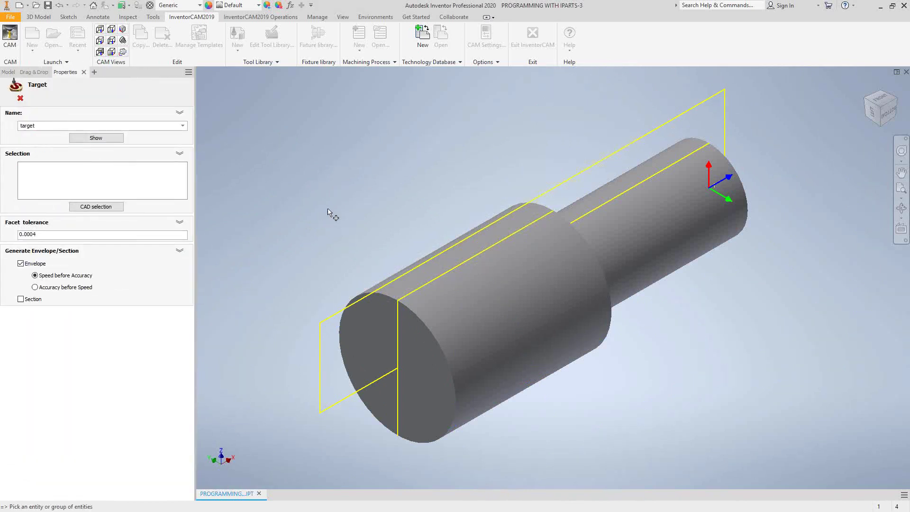
click(20, 263)
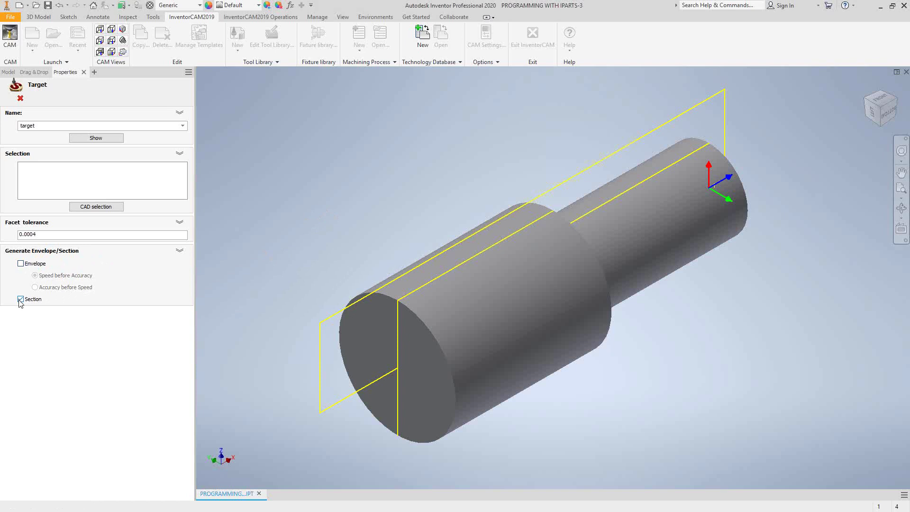
click(465, 302)
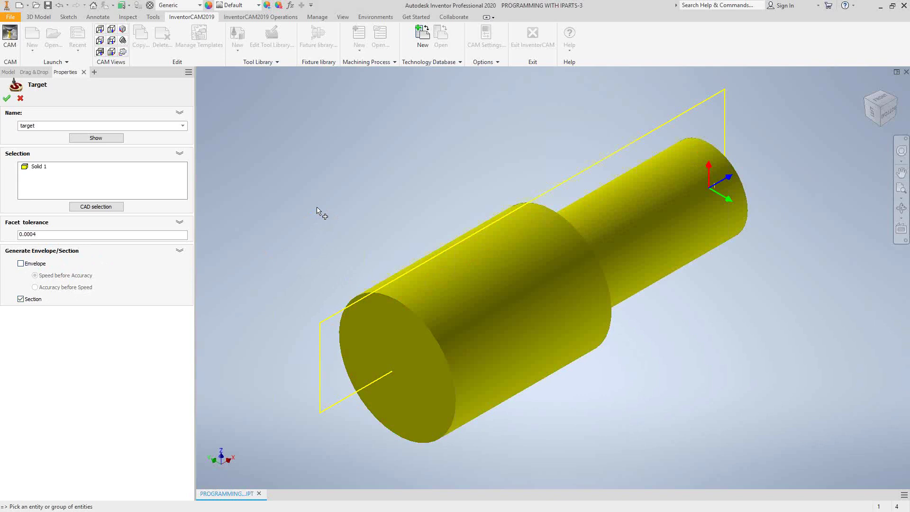
click(6, 98)
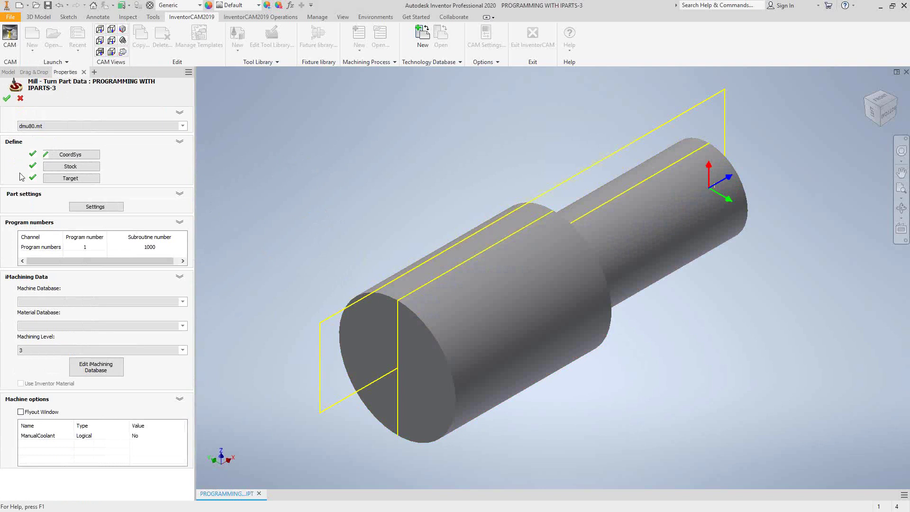
click(6, 98)
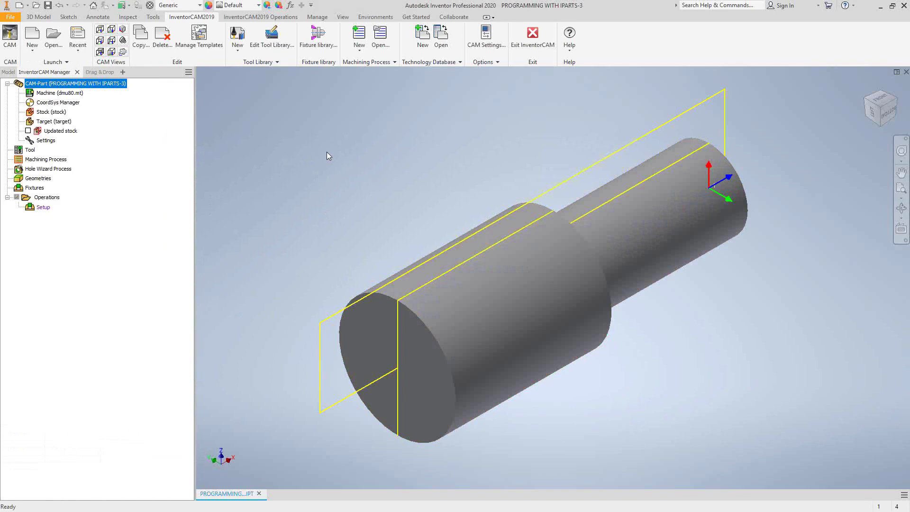
right_click(42, 207)
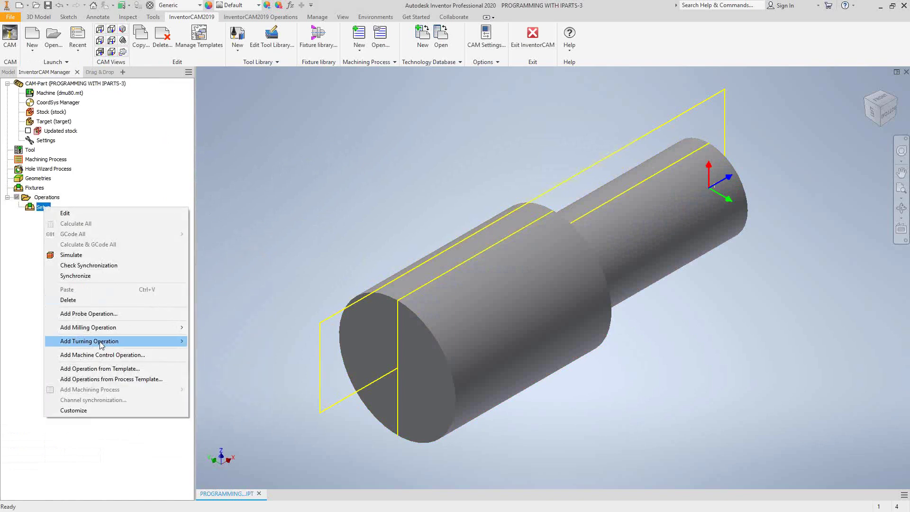
mouse_move(101, 344)
click(221, 352)
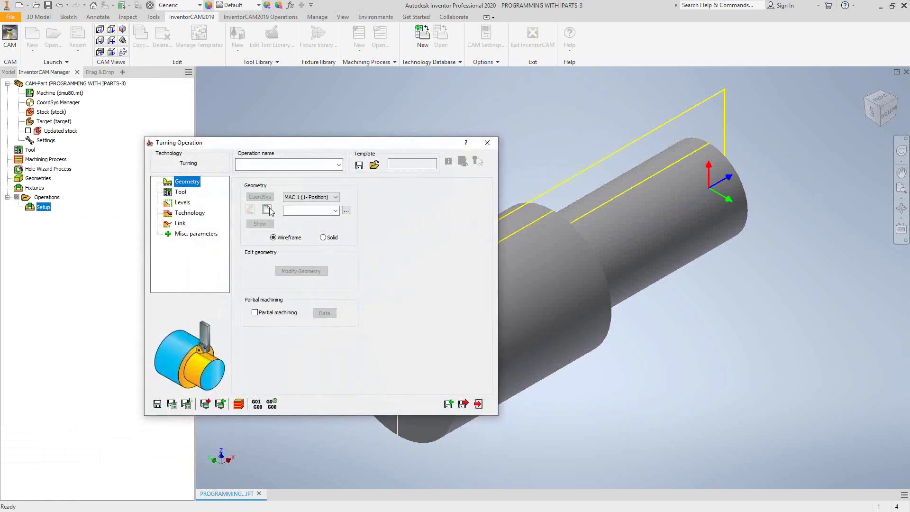
click(276, 221)
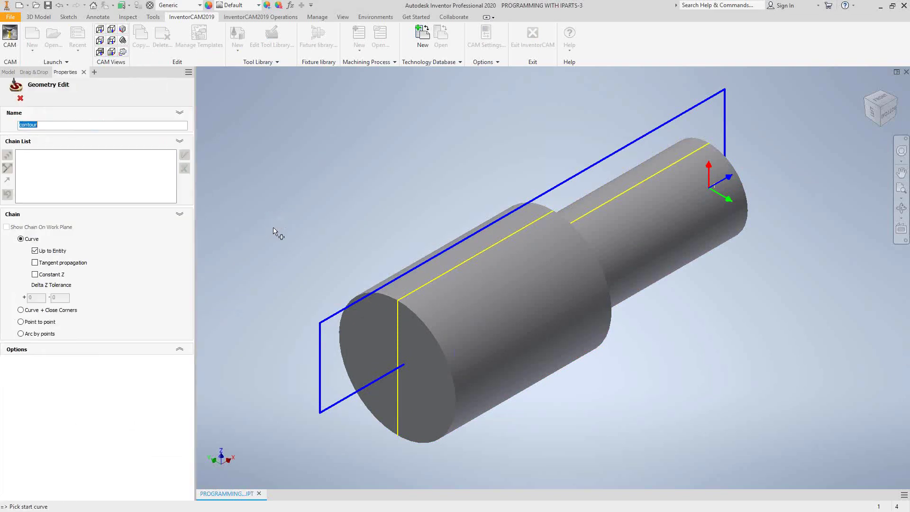
click(20, 98)
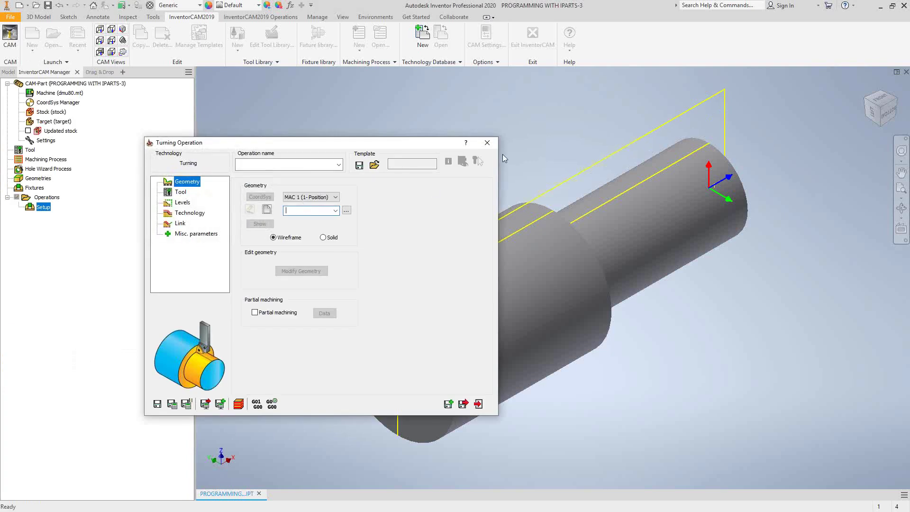
click(490, 143)
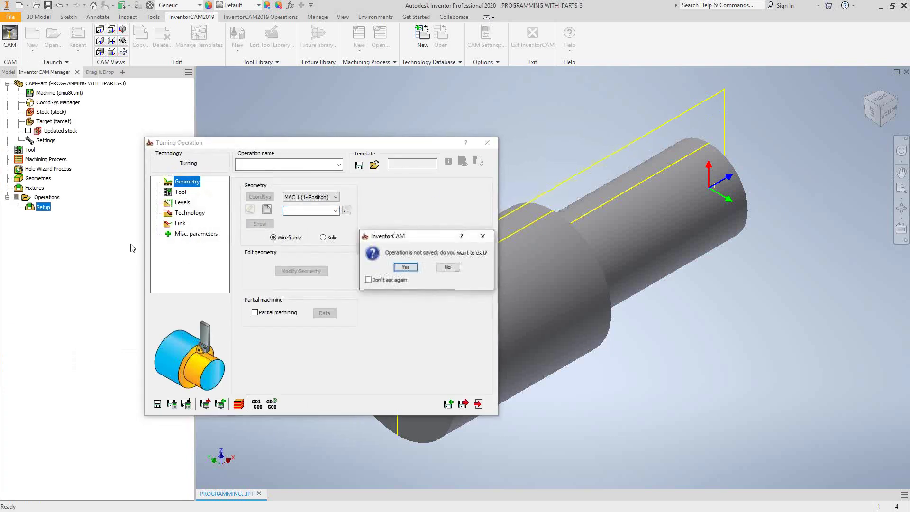
click(405, 268)
Hide the target_Section sketch under CAM.IPT in the model browser
click(8, 72)
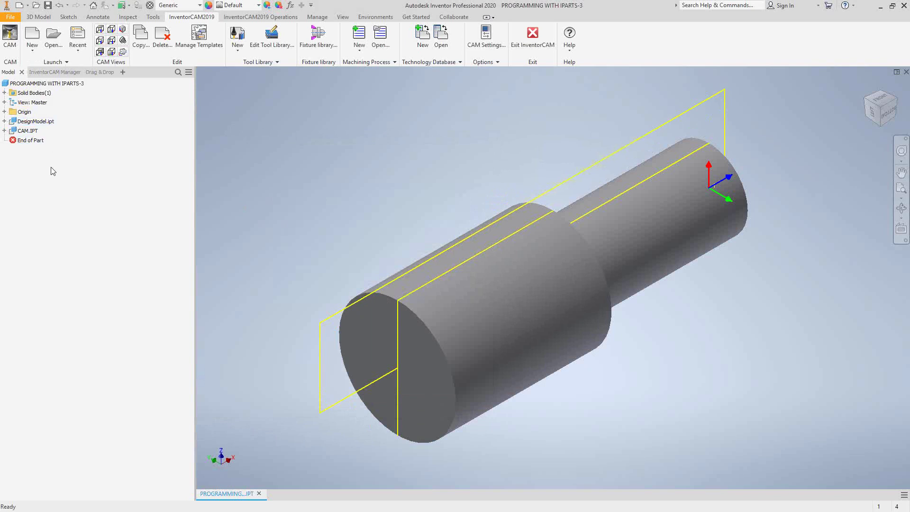
click(5, 130)
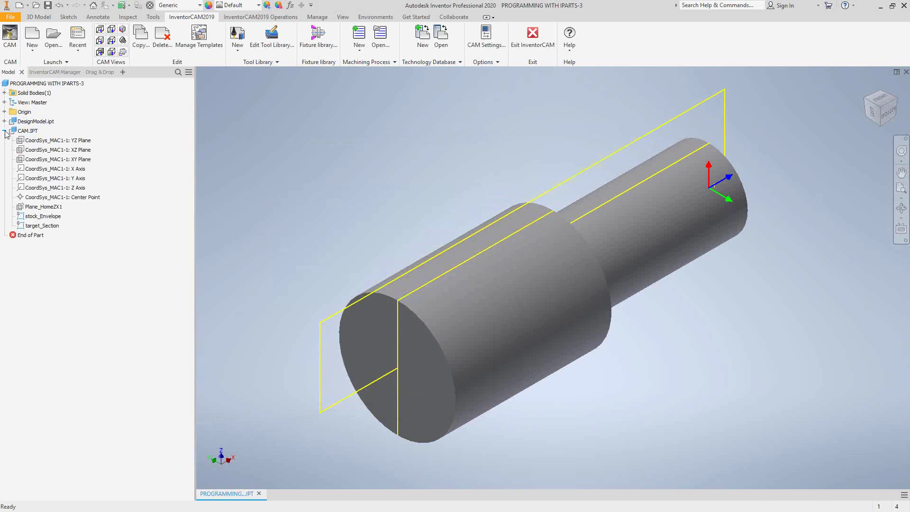
right_click(41, 226)
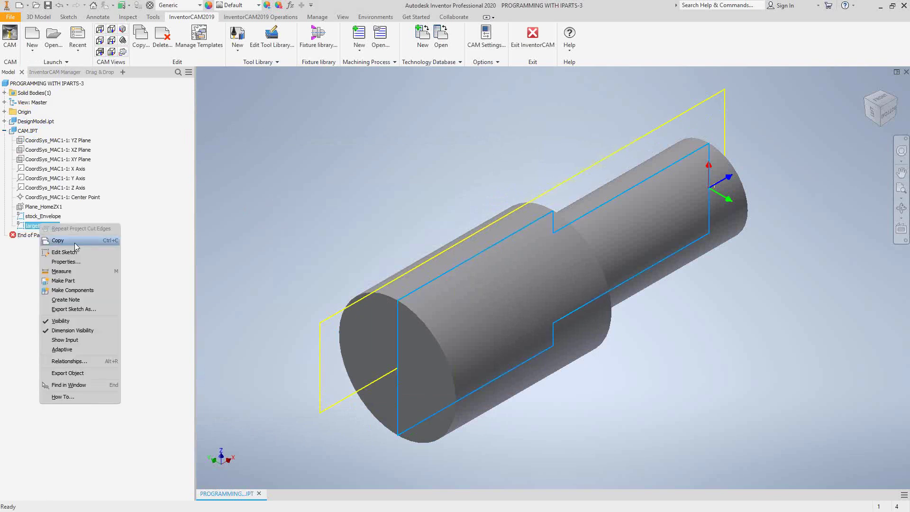
click(59, 323)
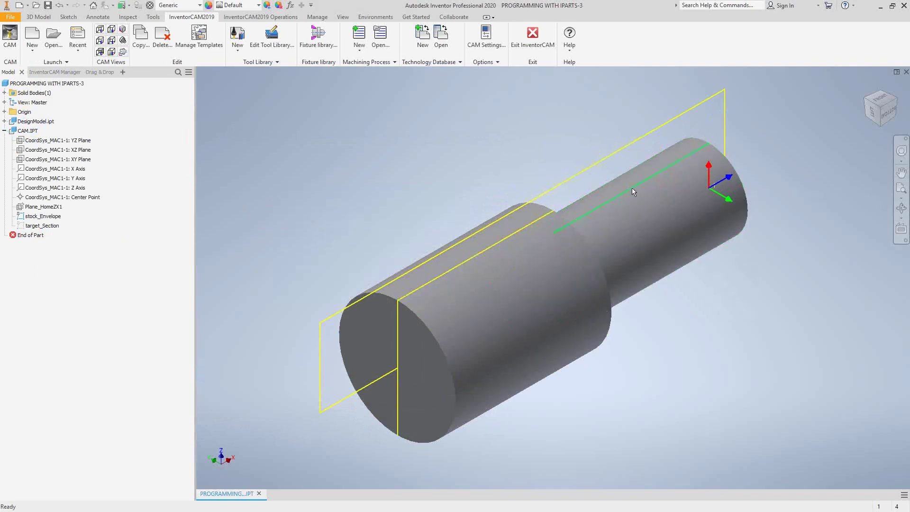
Add a Turning operation to the Setup in the InventorCAM Manager
click(58, 73)
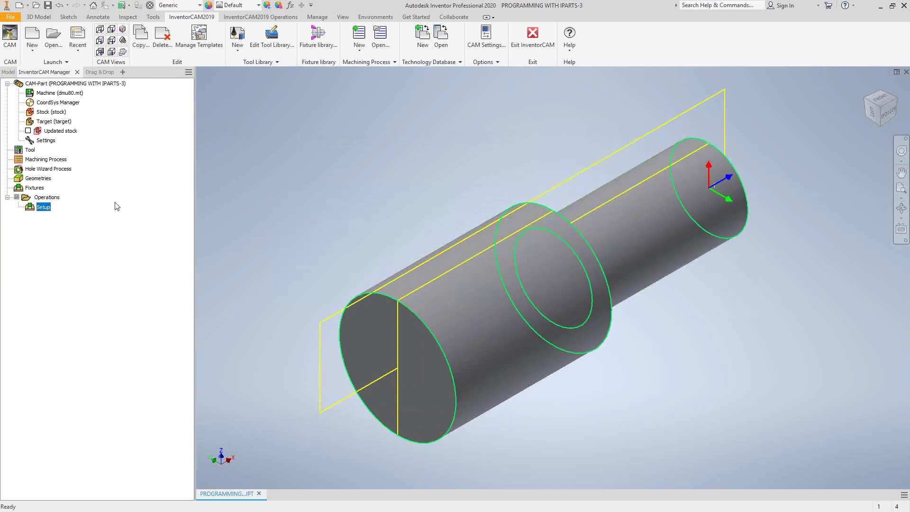
right_click(43, 208)
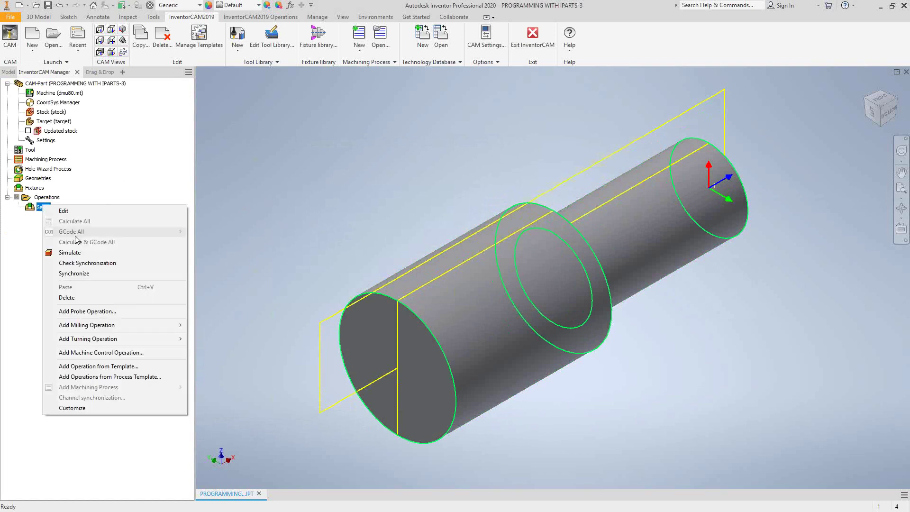
mouse_move(145, 339)
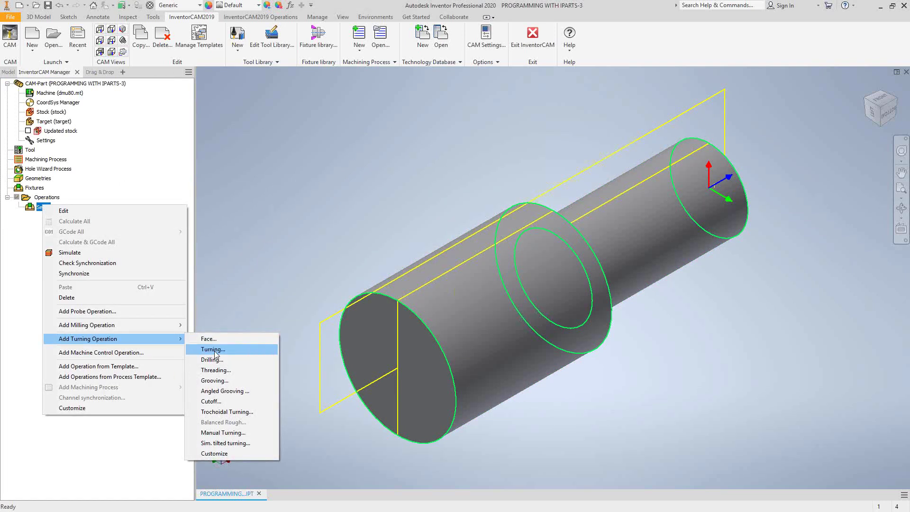
click(216, 355)
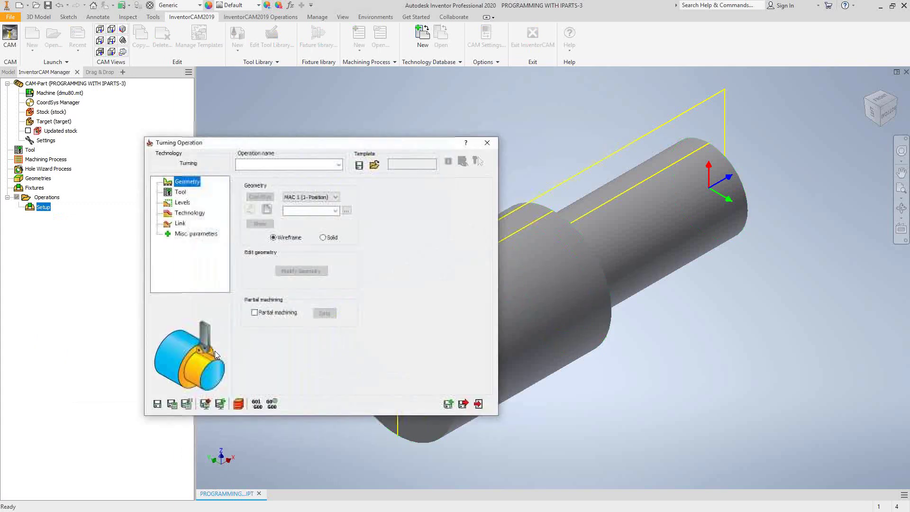
Define the wireframe geometry contour from the small cylinder's profile line through the large cylinder's line, and accept its modification with Auto extend Start to Stock
click(268, 208)
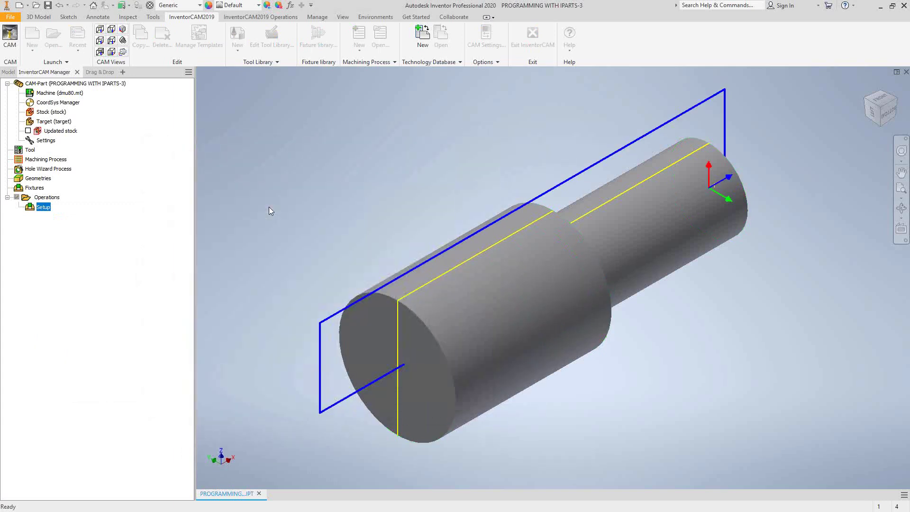
click(688, 154)
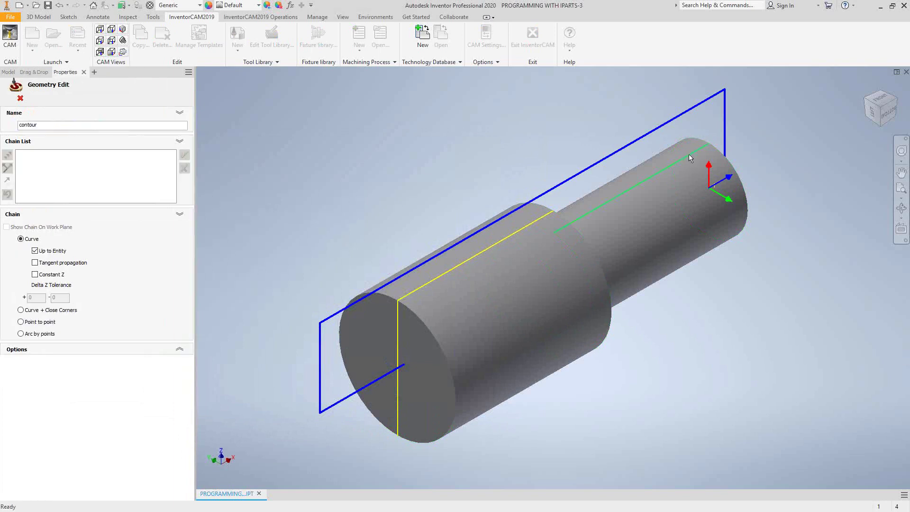
click(509, 238)
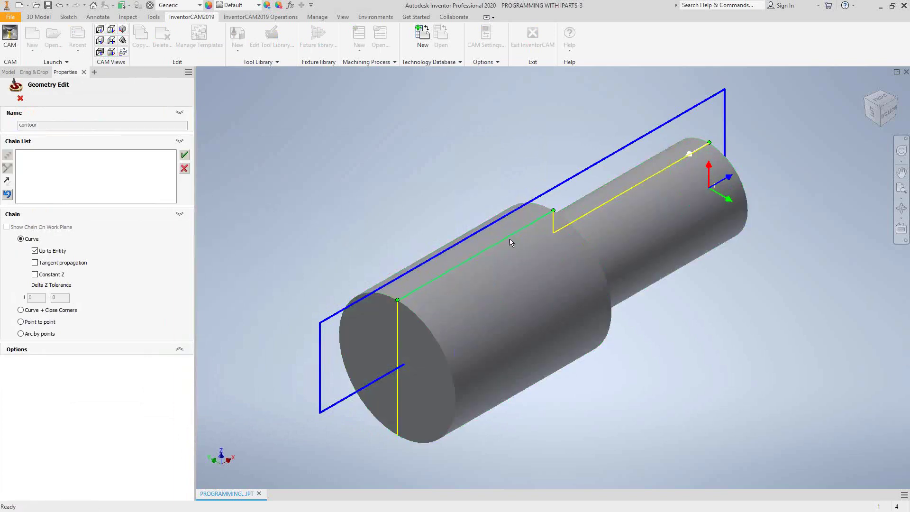
click(184, 156)
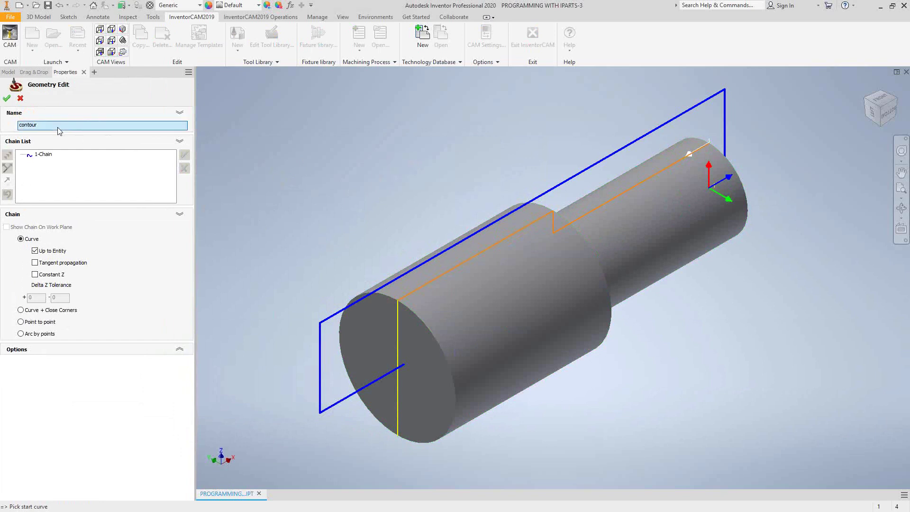
click(7, 99)
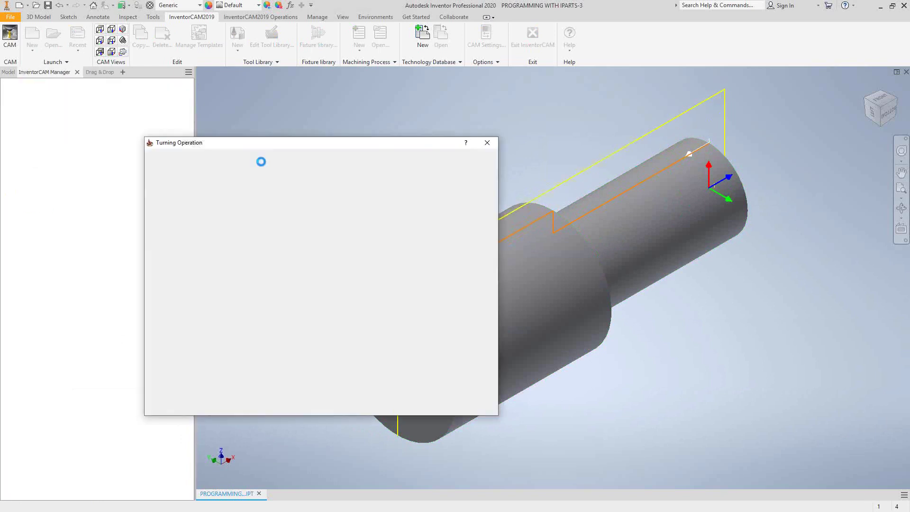
click(305, 271)
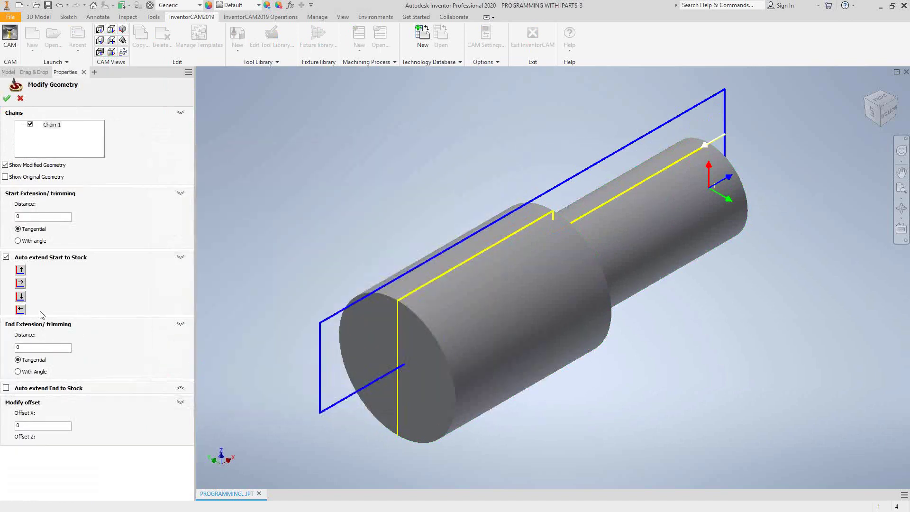
click(7, 99)
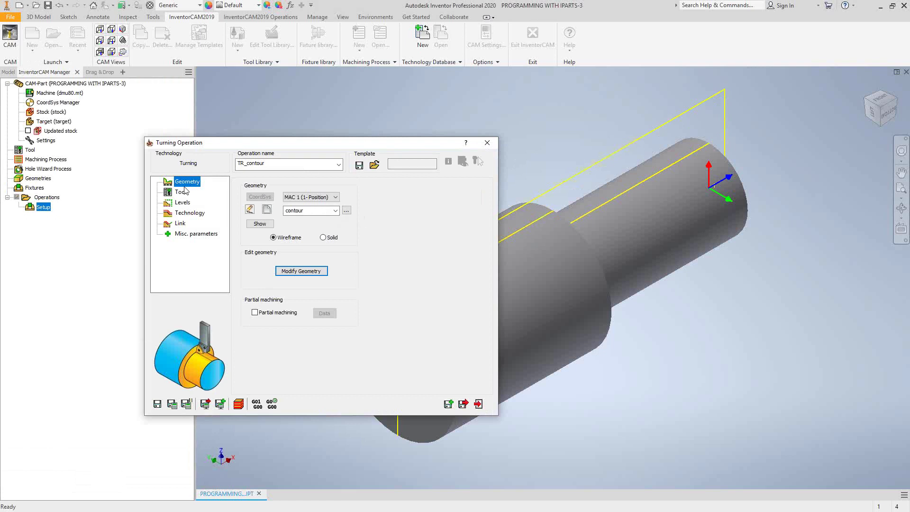
Import the Ext. Turning tool from the Turning Tools library and select it for the operation
click(180, 193)
click(289, 340)
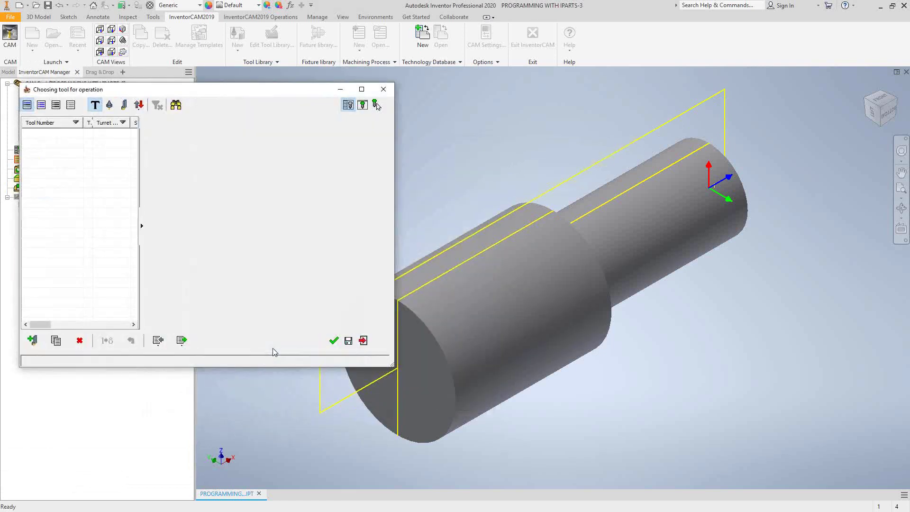
click(158, 340)
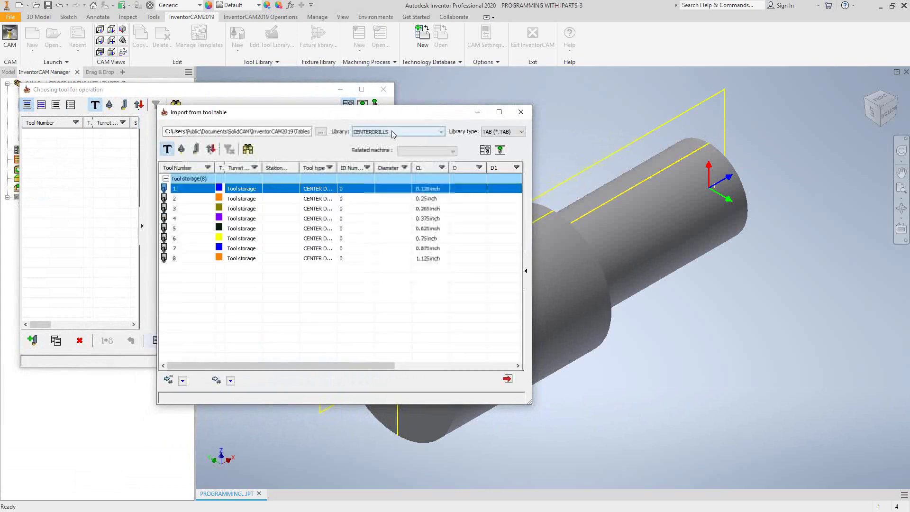
click(379, 131)
click(379, 190)
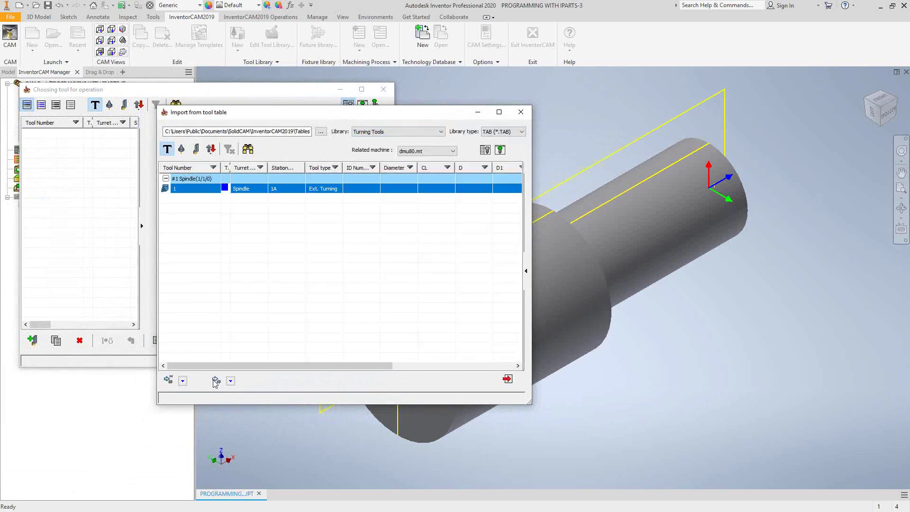
click(507, 379)
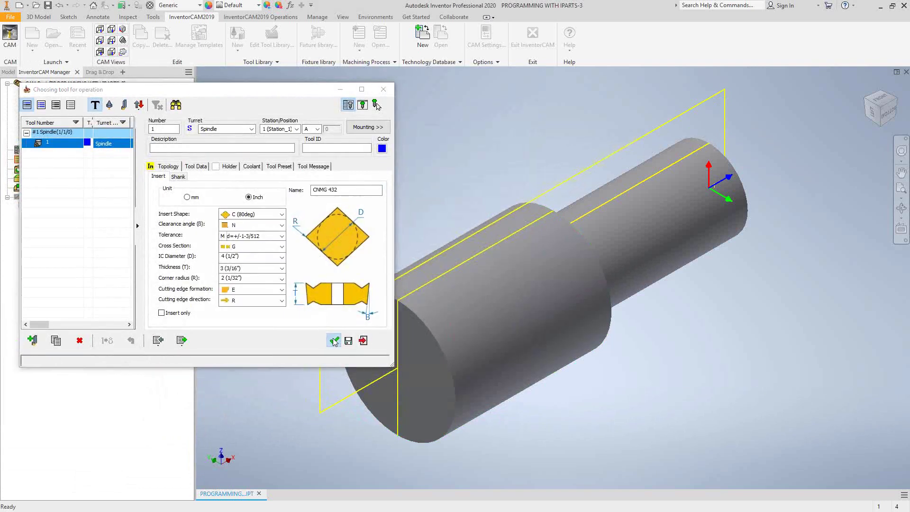
click(334, 341)
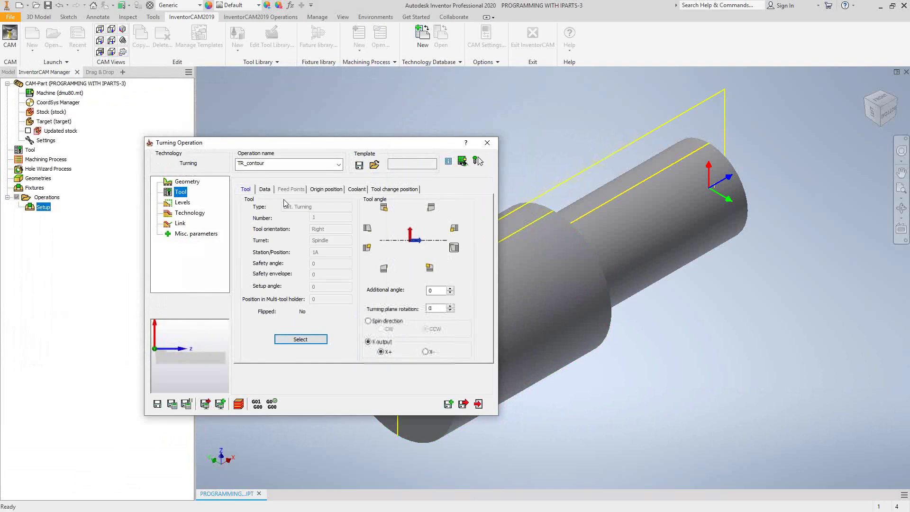
Set the tool's spin rate to 900 rpm and replace the spin finish speed as well
click(264, 189)
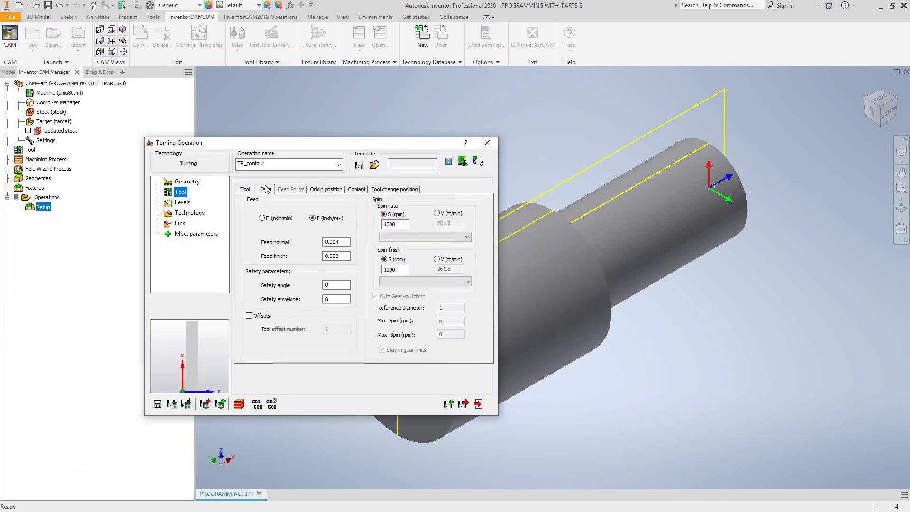
text(900)
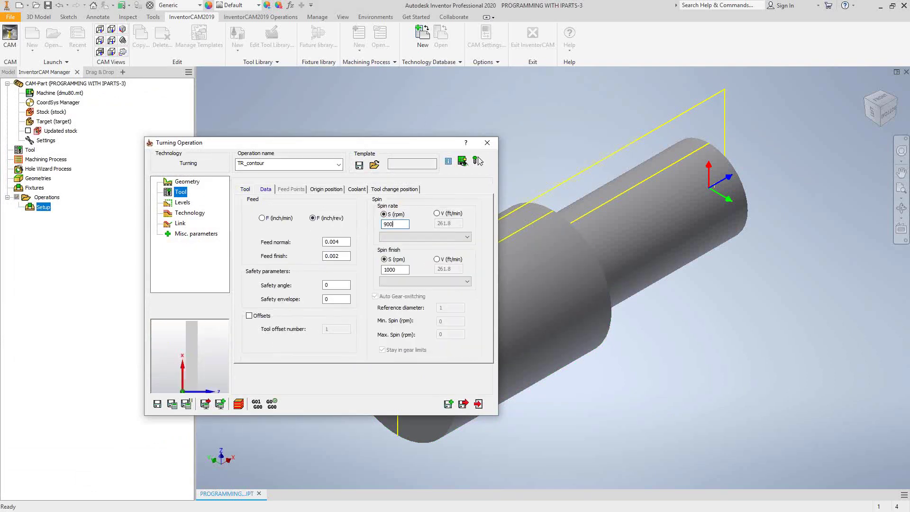
key(Tab)
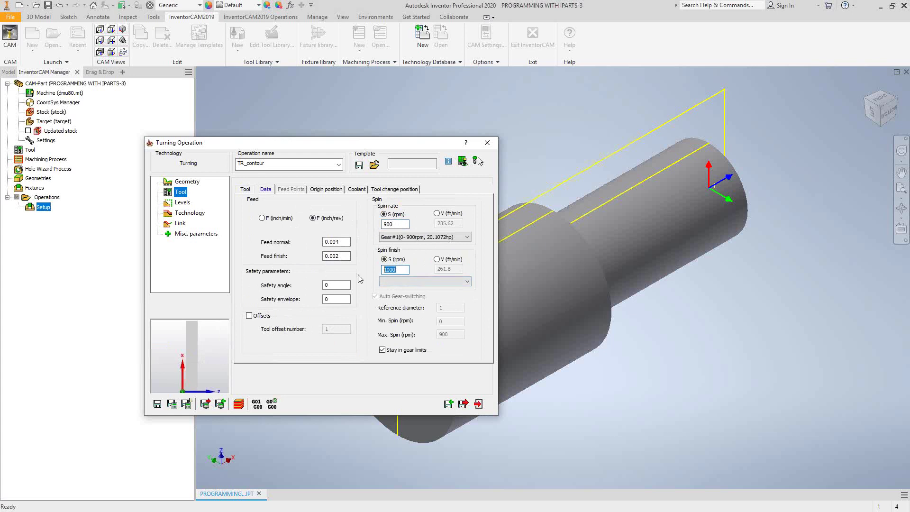
text(9)
Set the finish type of the turning technology to ISO-Turning method
click(183, 203)
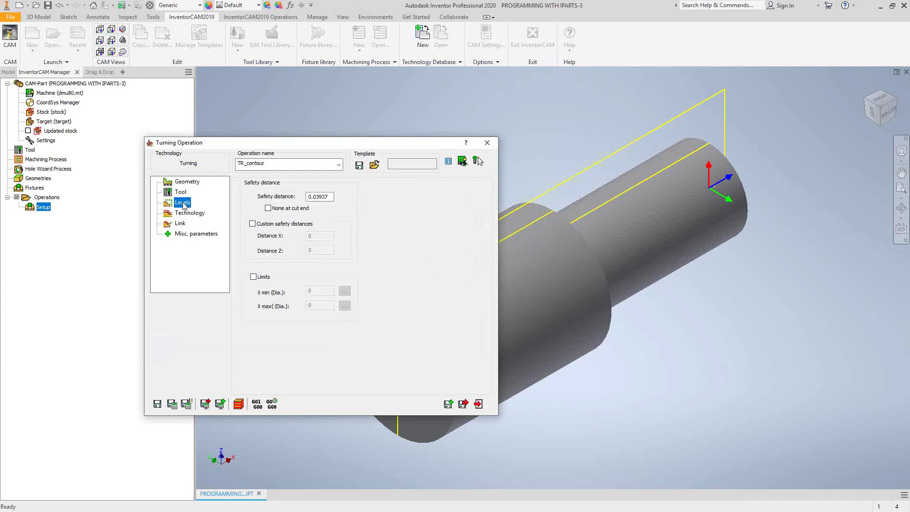
click(183, 214)
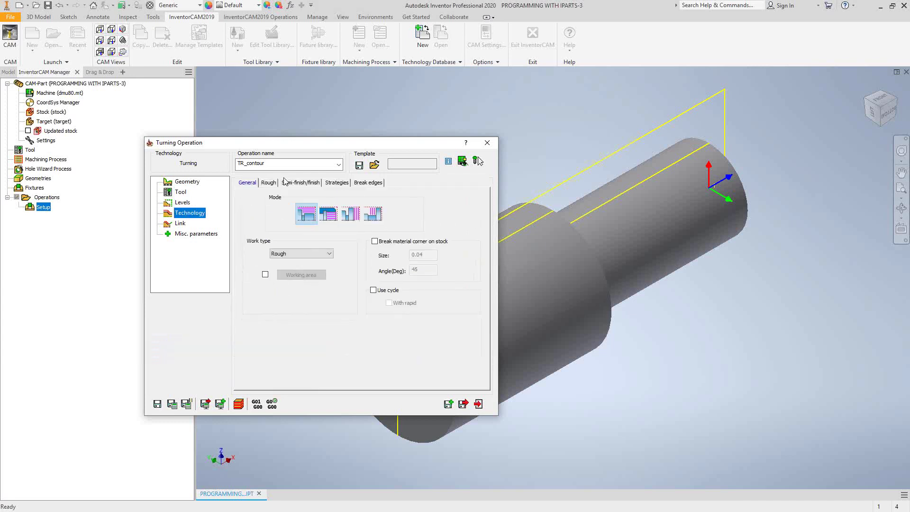
click(301, 183)
click(447, 212)
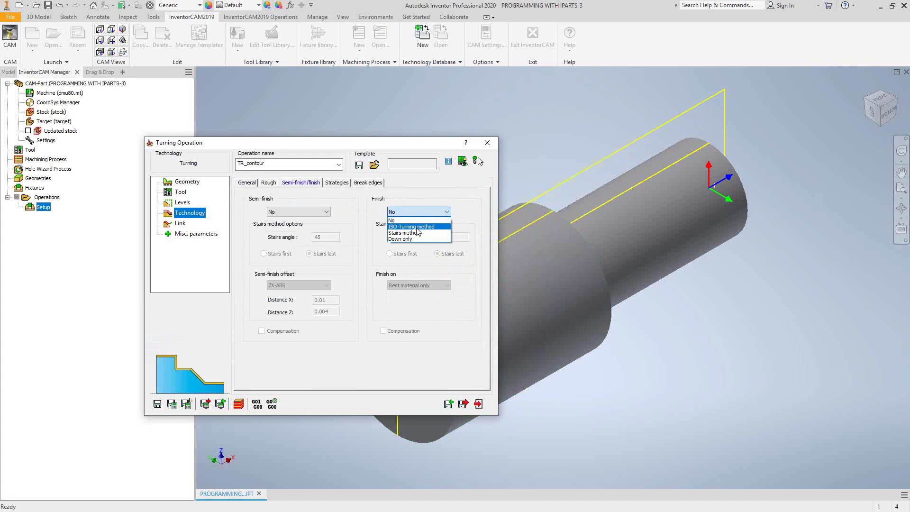
click(417, 228)
Save and calculate the TR_contour operation, dismiss the messages and exit the operation
click(172, 404)
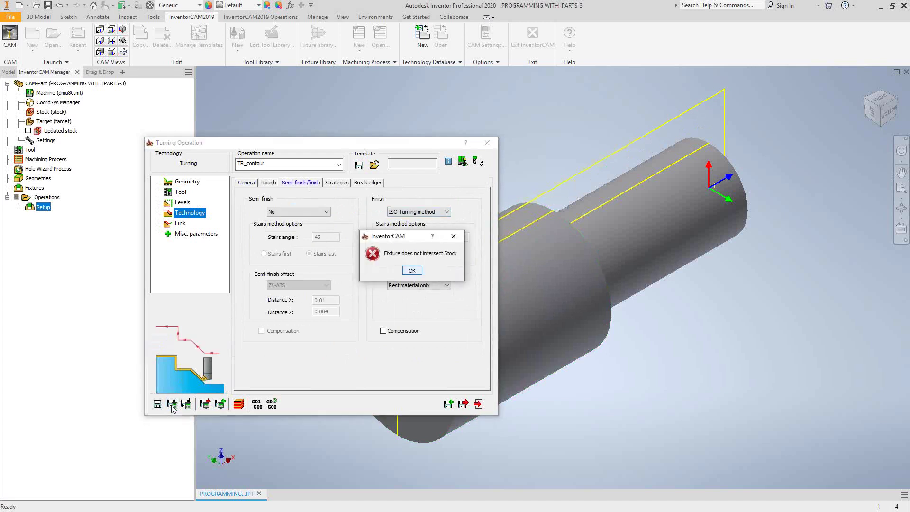
click(412, 270)
click(446, 272)
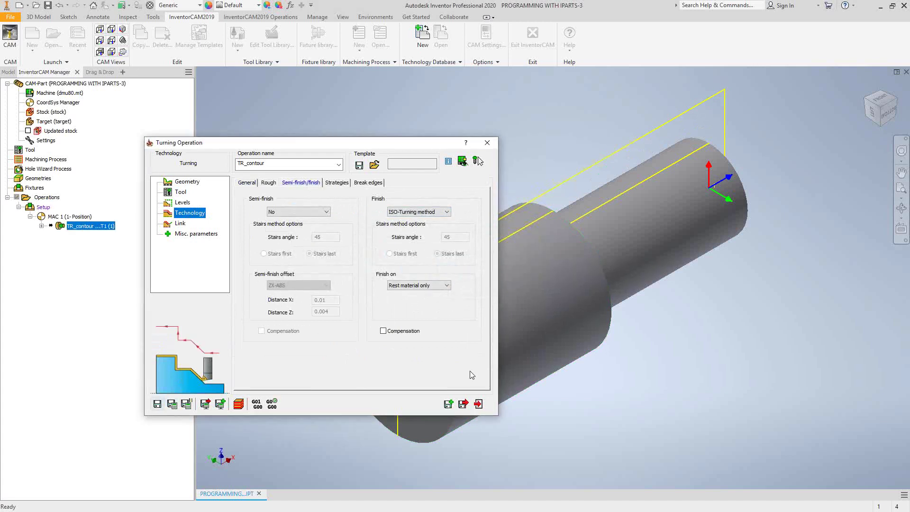
click(478, 403)
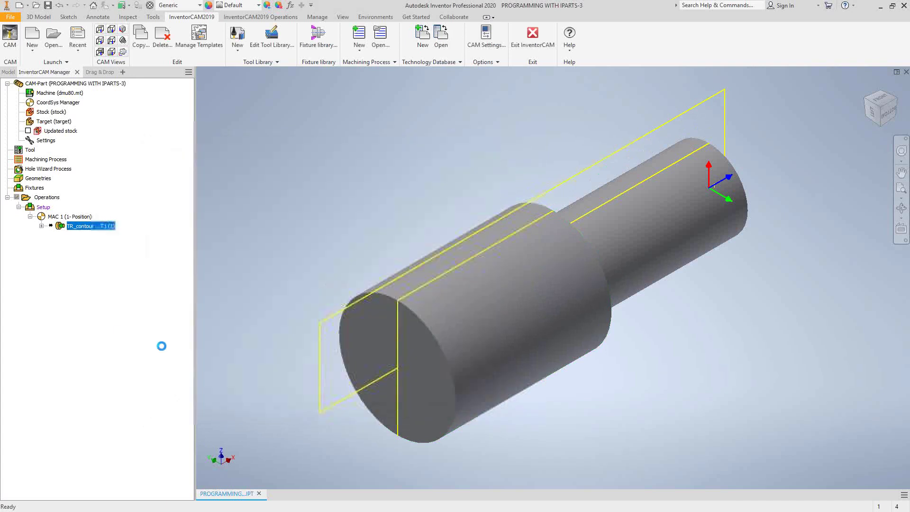
Create a new clamping fixture for the table in the machine setup, defined by Chuck (Standard)
click(43, 207)
double_click(44, 207)
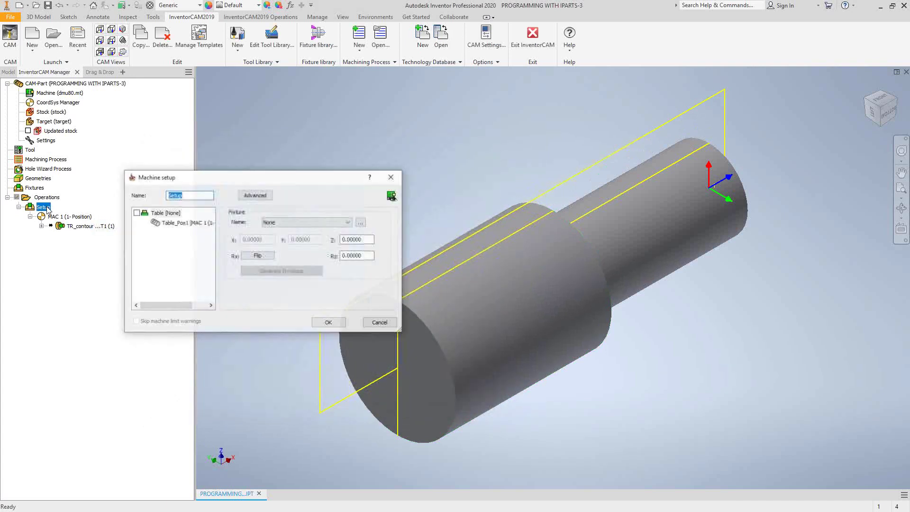
click(360, 223)
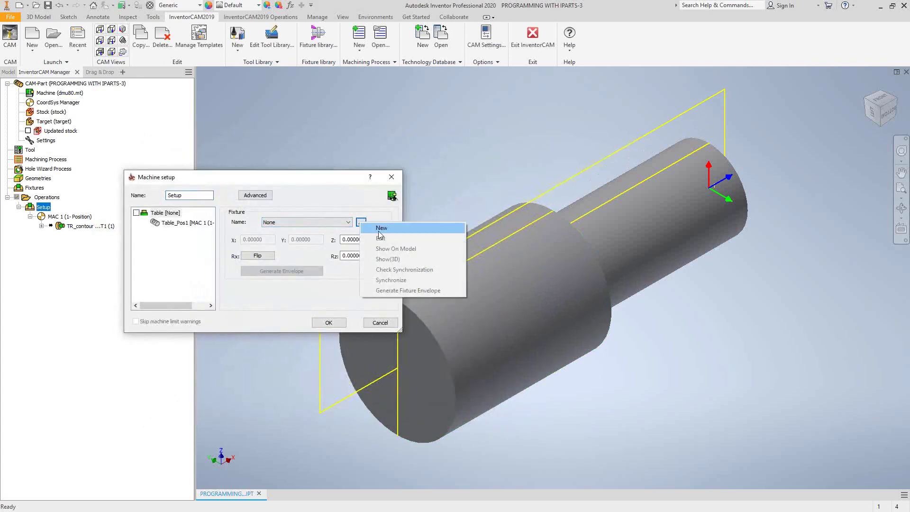
click(381, 228)
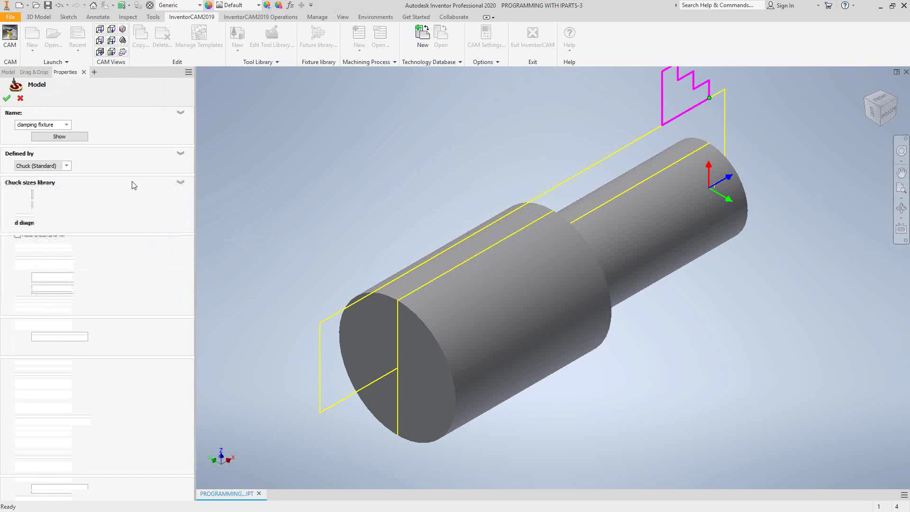
click(7, 98)
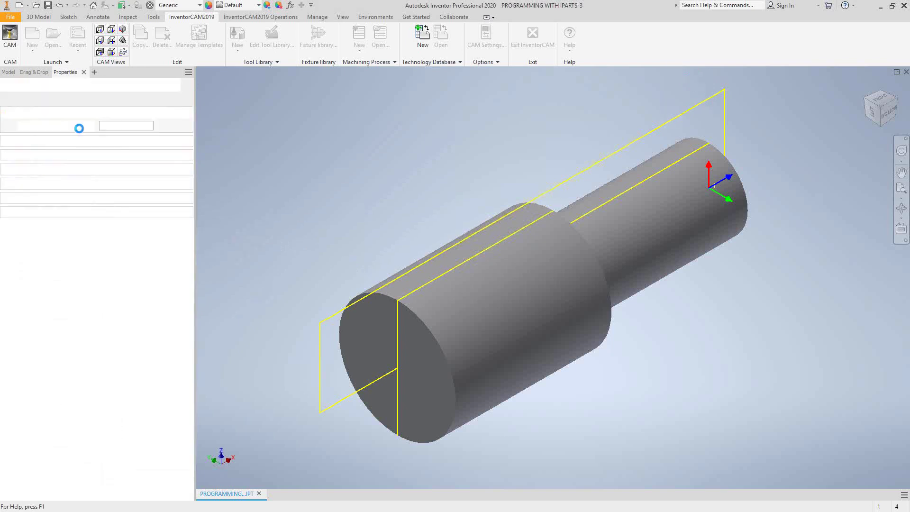
Set the Z position of the part at Table_Pos1 to 2.4 and accept the machine setup
click(184, 223)
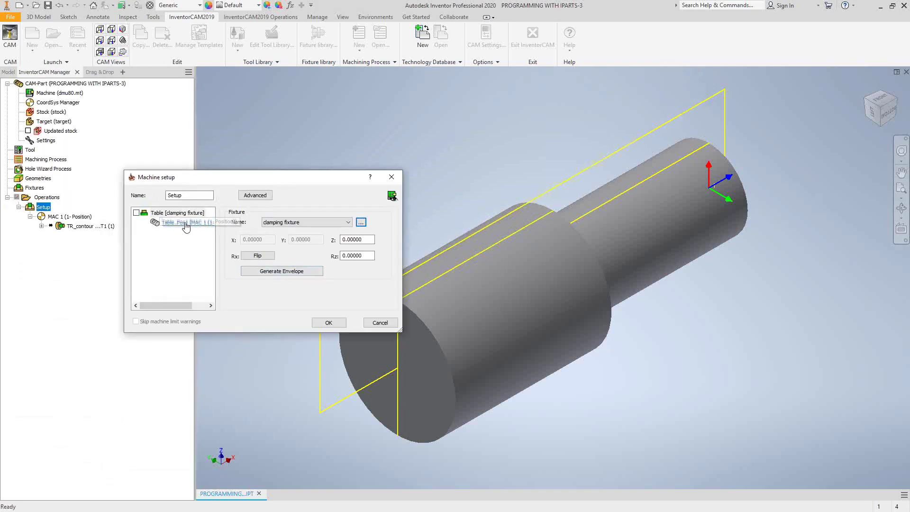
drag(359, 244, 334, 249)
text(2.4)
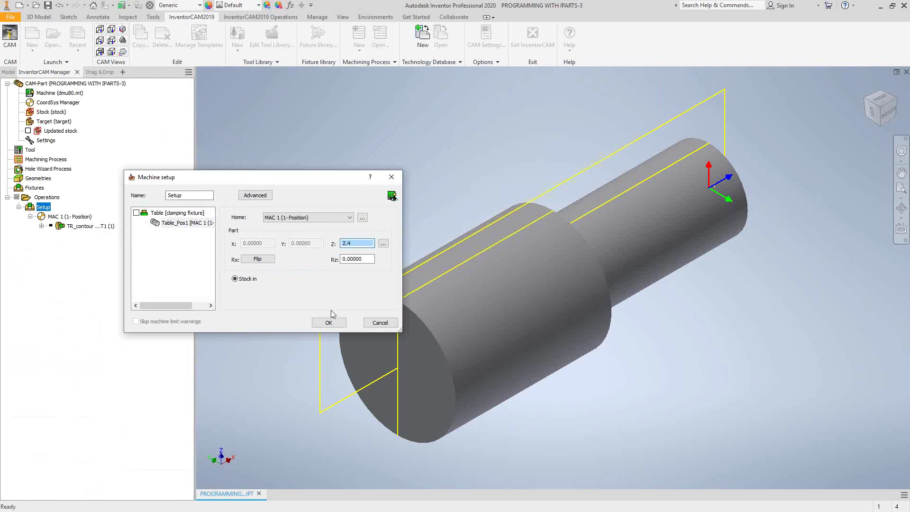
click(328, 322)
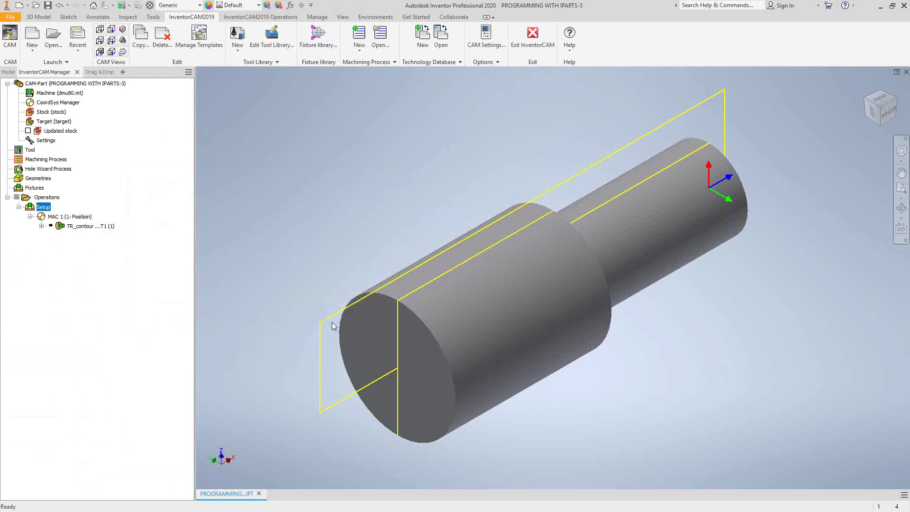
Synchronize and calculate the TR_contour operation, and view its toolpath in the turning plane
click(63, 227)
right_click(63, 227)
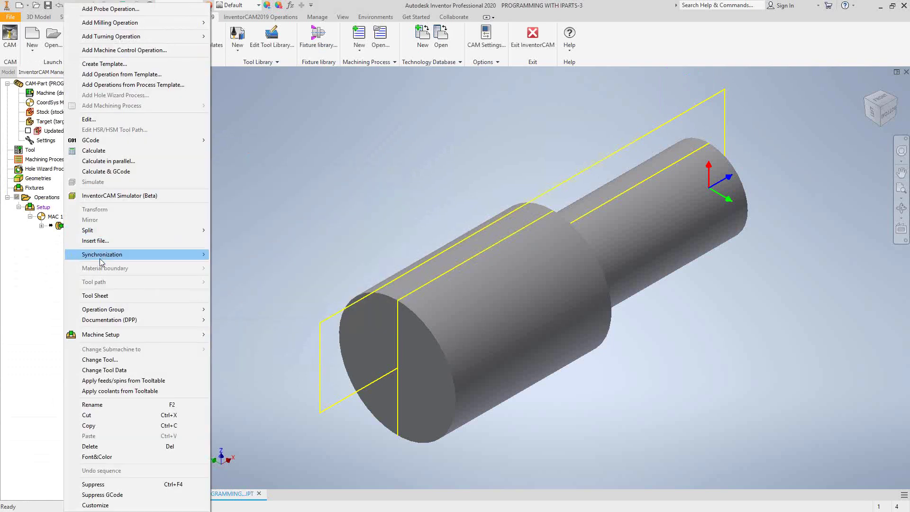
mouse_move(122, 256)
click(267, 275)
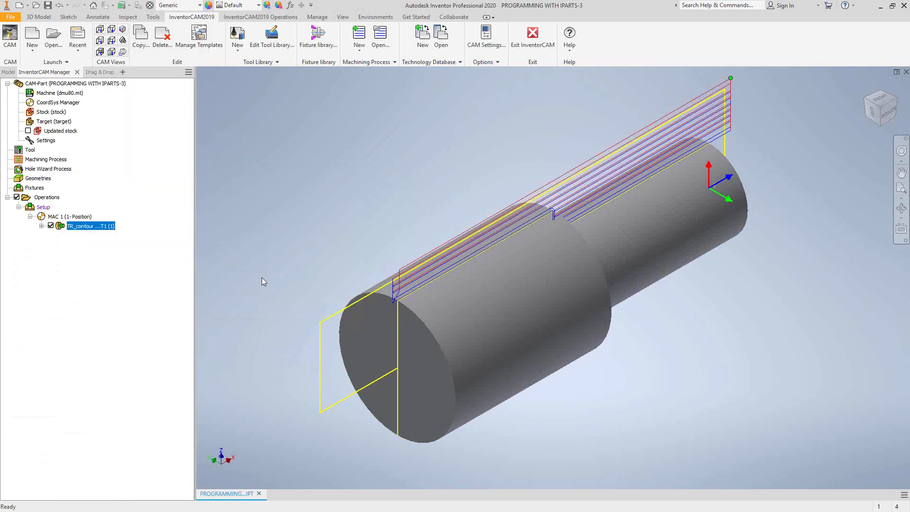
click(123, 52)
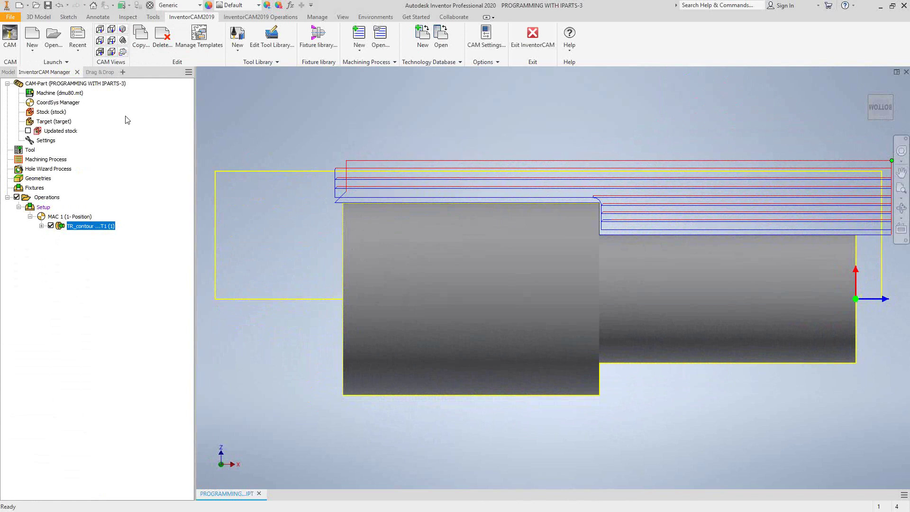
right_click(56, 84)
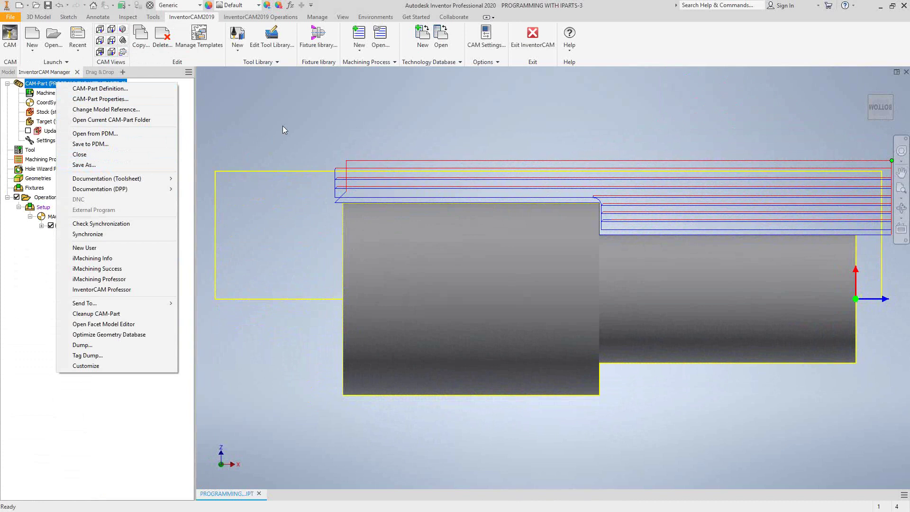
click(253, 135)
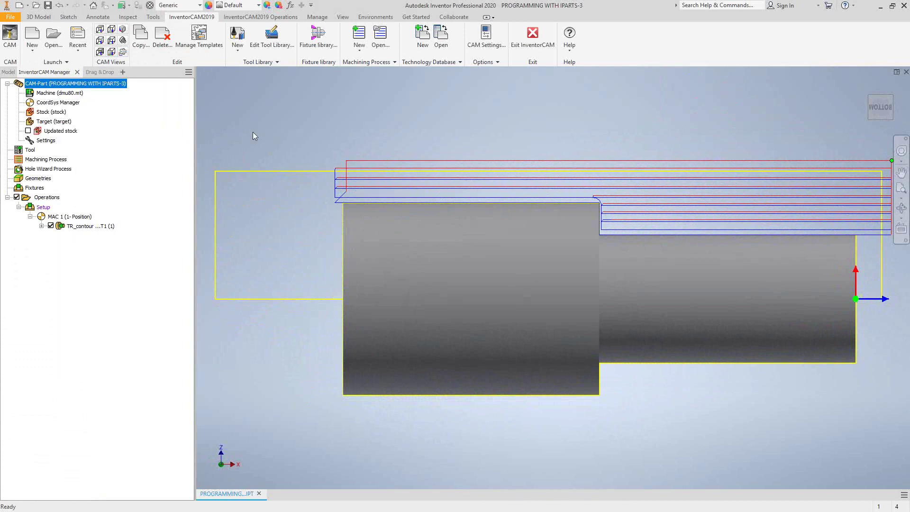
Open the base component DesignModel.ipt and activate its iPart table member Programming with IParts-03
click(10, 72)
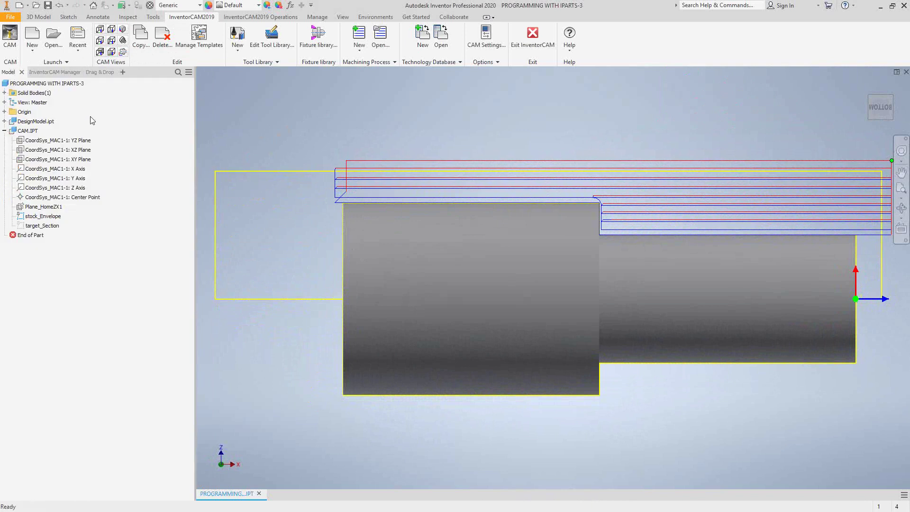
right_click(34, 122)
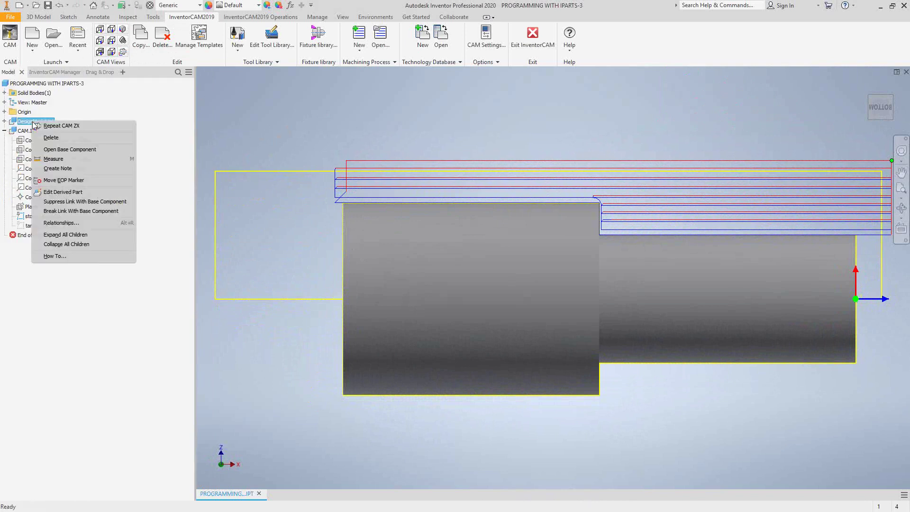
click(65, 149)
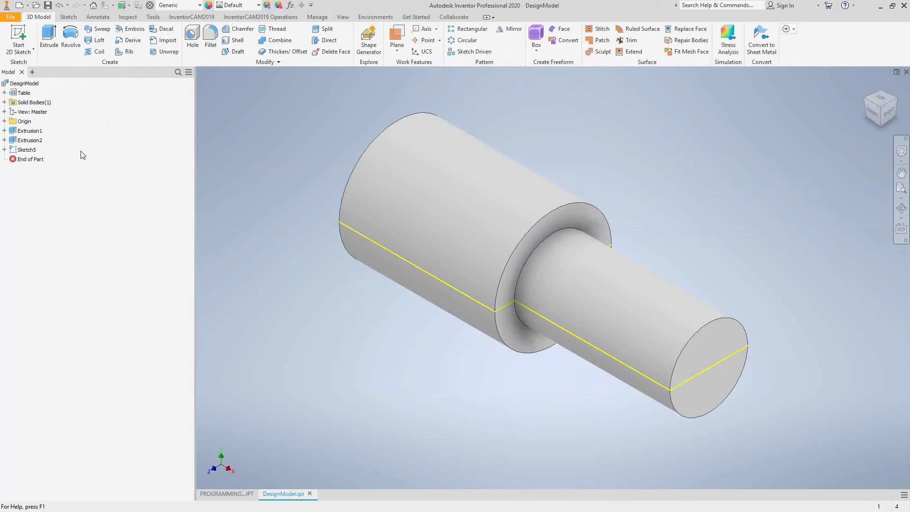
click(4, 93)
double_click(52, 121)
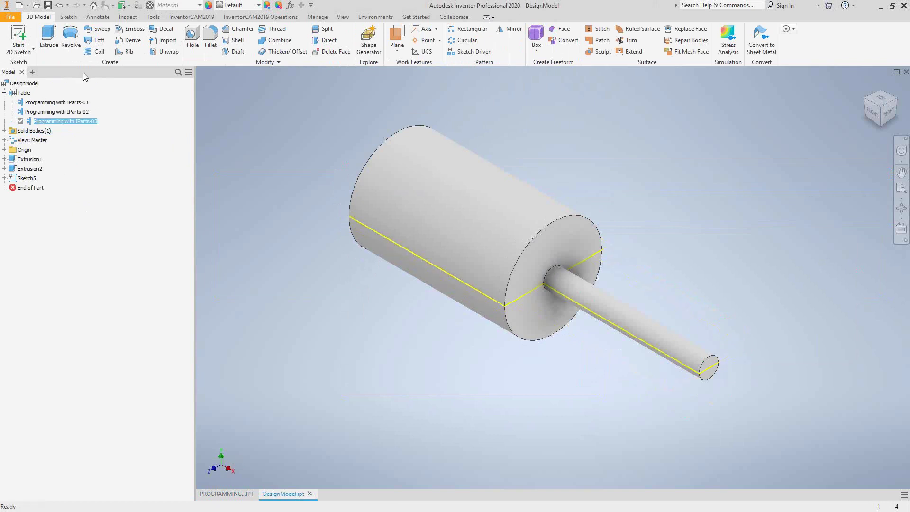
Save and close the base component, and update the CAM model with the changed geometry
click(49, 6)
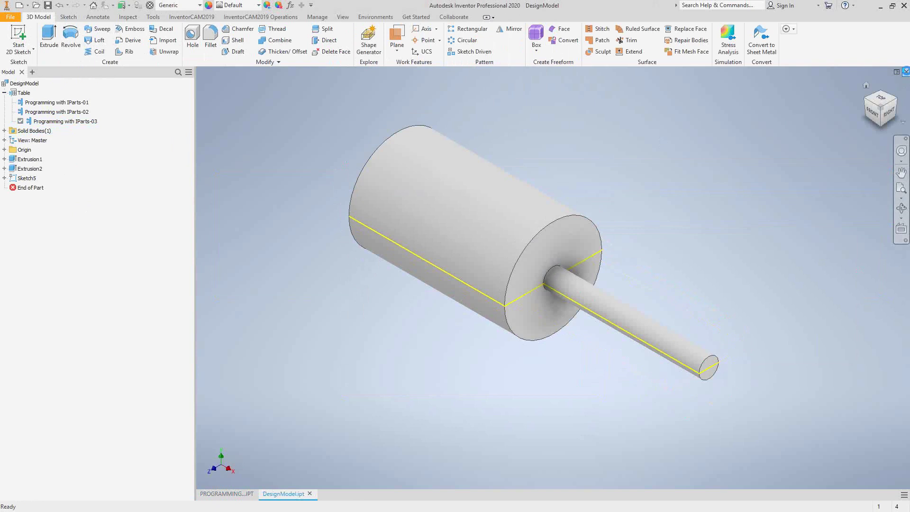
click(905, 72)
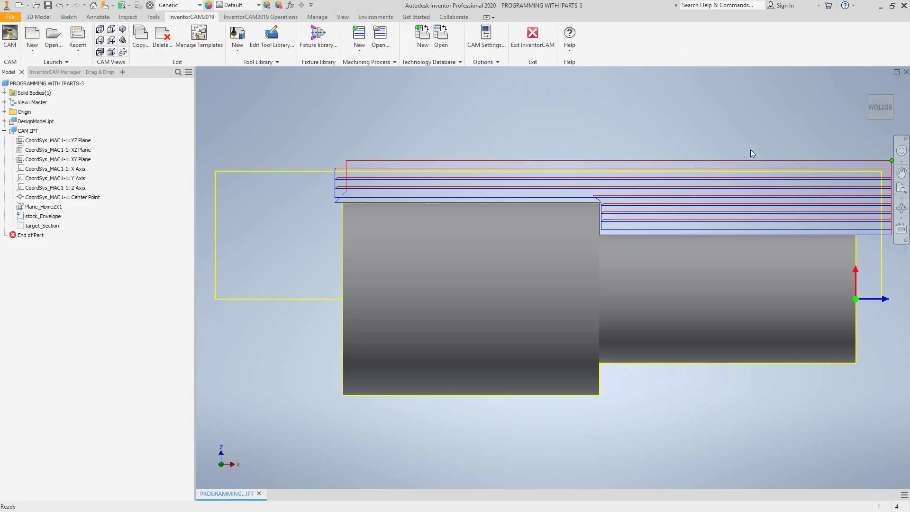
click(47, 73)
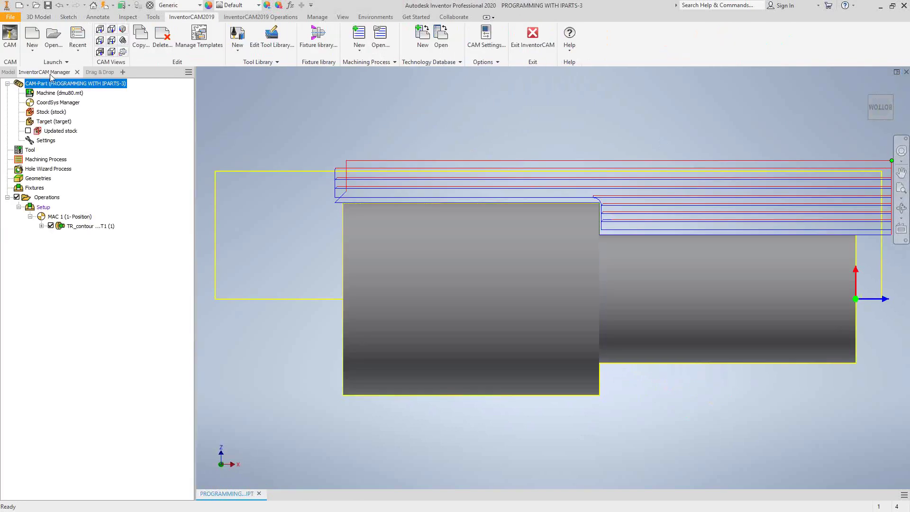
click(105, 7)
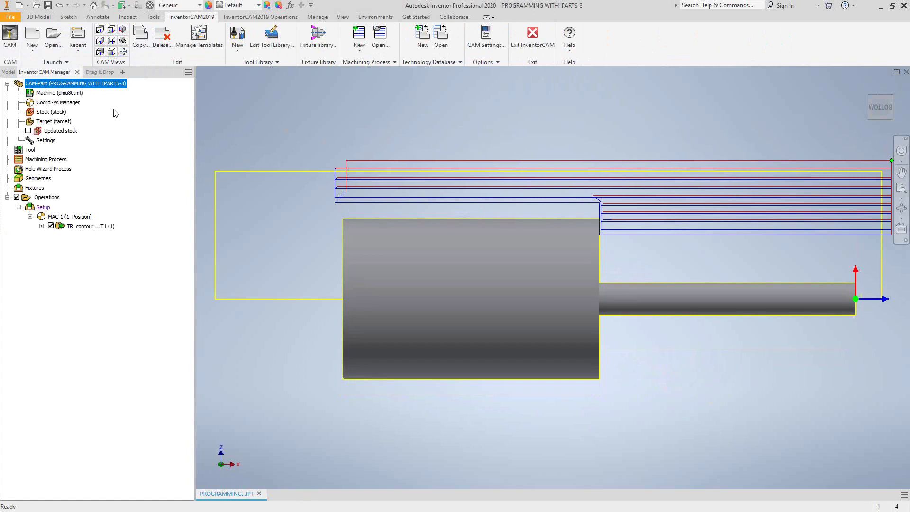
Check the synchronization of the CAM-Part and make the target_Section sketch visible
right_click(67, 85)
click(119, 224)
click(9, 72)
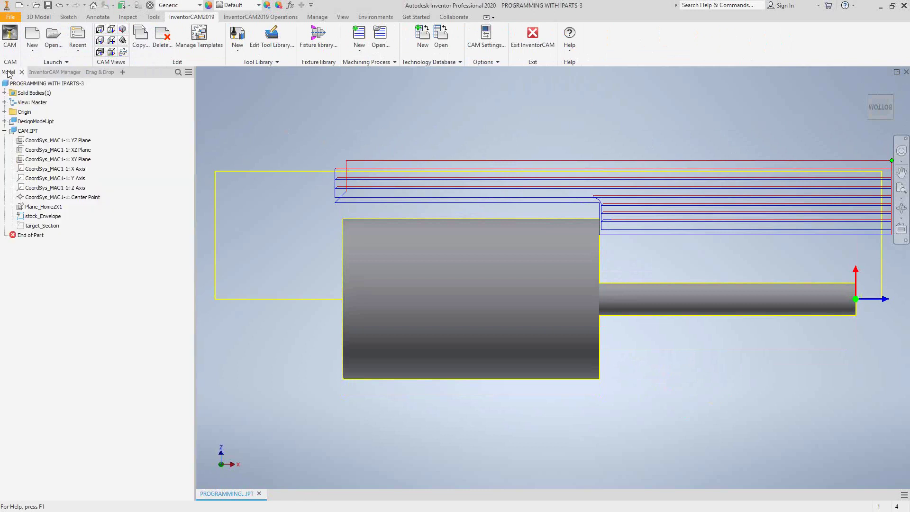
right_click(38, 226)
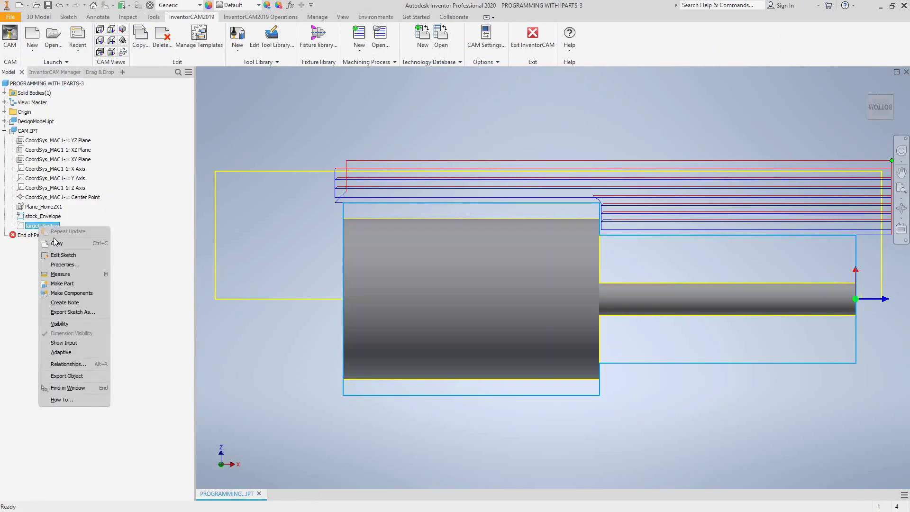
click(65, 324)
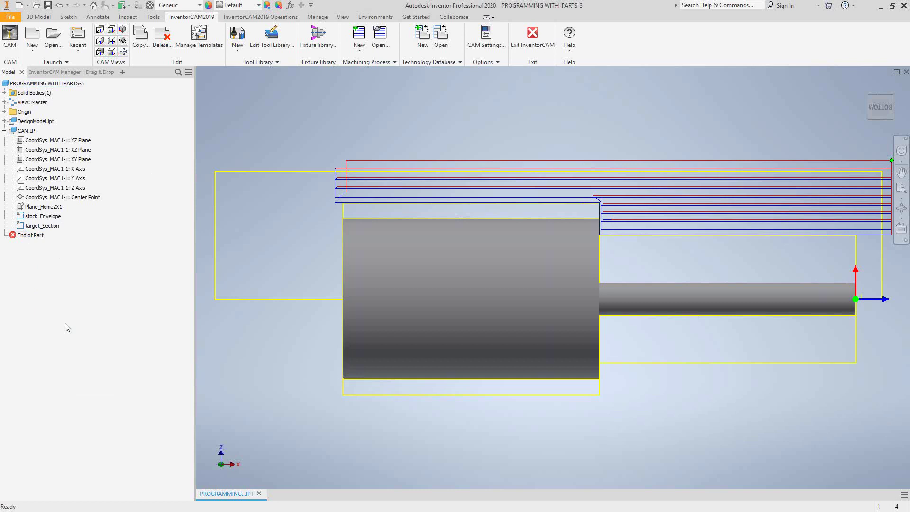
Hide the toolpaths of all operations in the CAM-Part
click(45, 72)
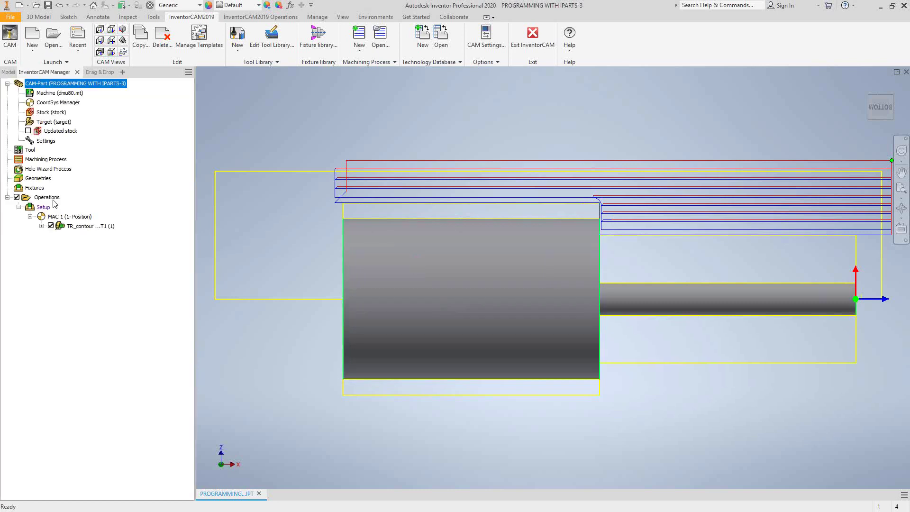
click(17, 197)
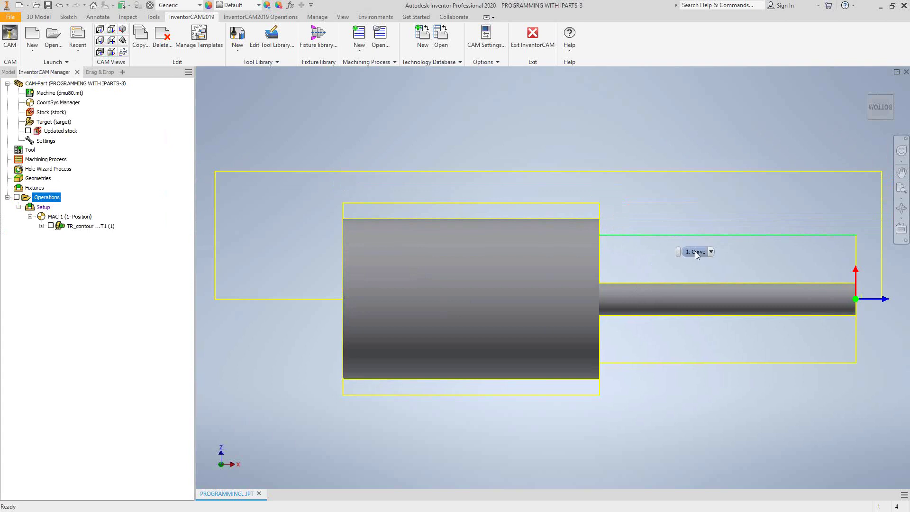
right_click(50, 123)
key(Escape)
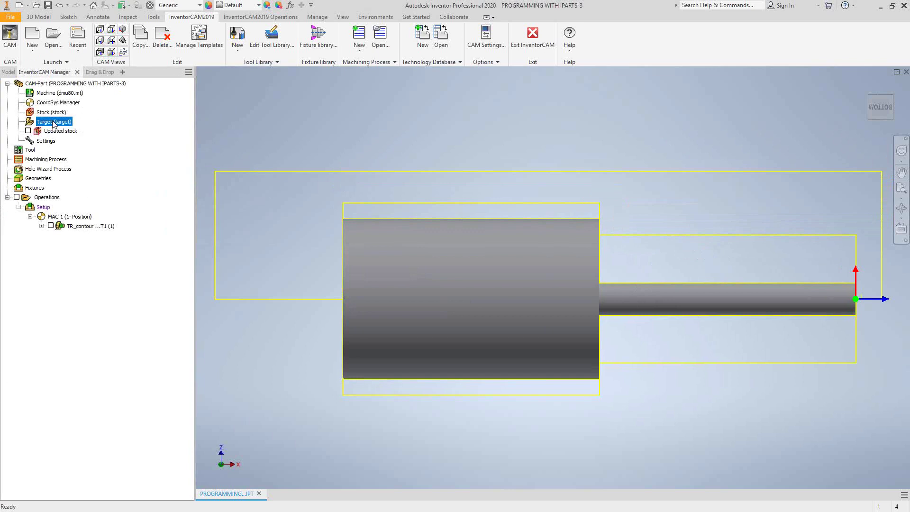
Redefine the target by reselecting the updated solid body, with Envelope generation disabled and only Section generated
double_click(56, 122)
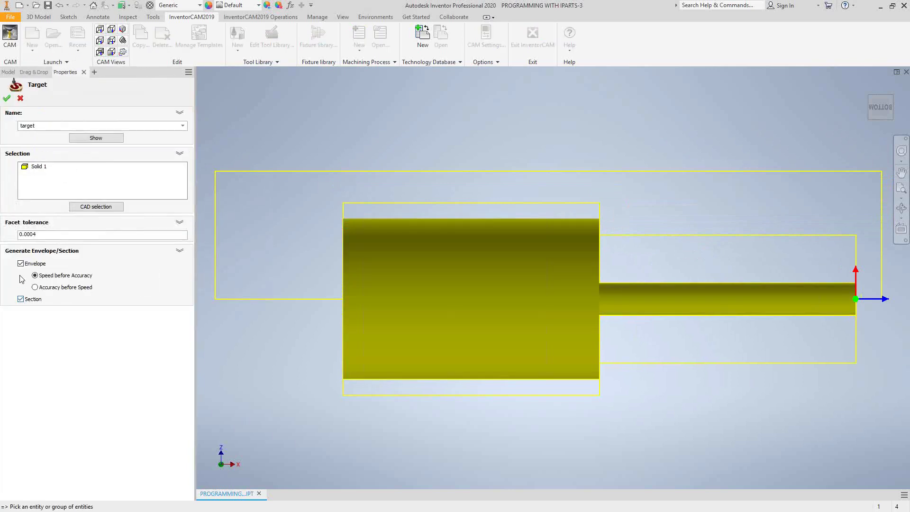
click(21, 298)
right_click(36, 167)
click(46, 171)
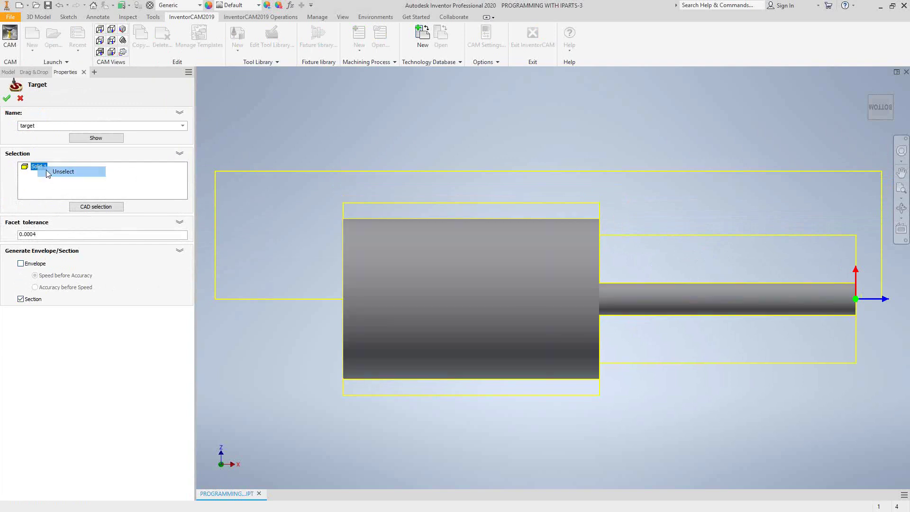
click(388, 251)
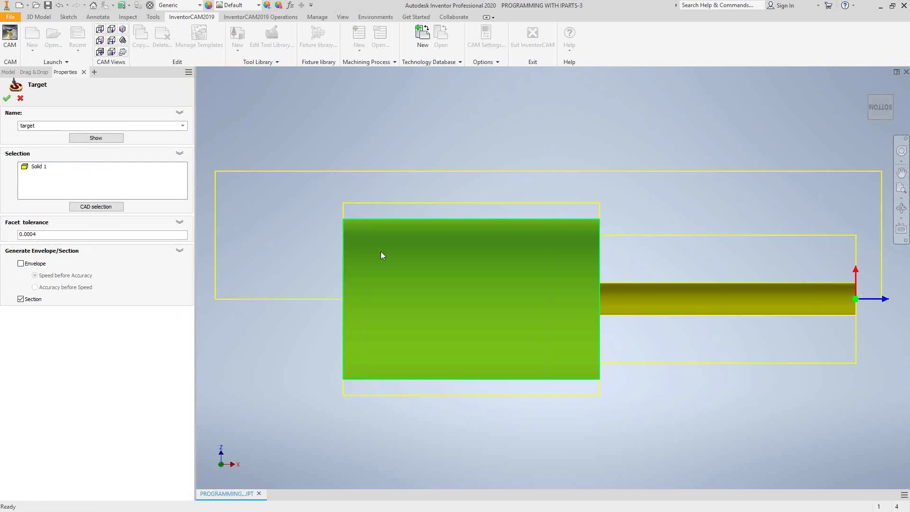
click(7, 99)
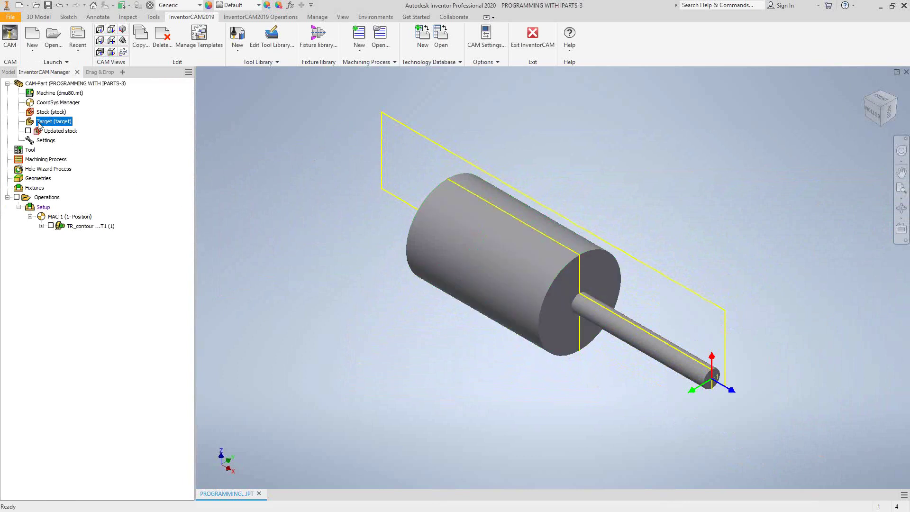
Synchronize the CAM-Part with the changed model and acknowledge the stock size message
right_click(54, 83)
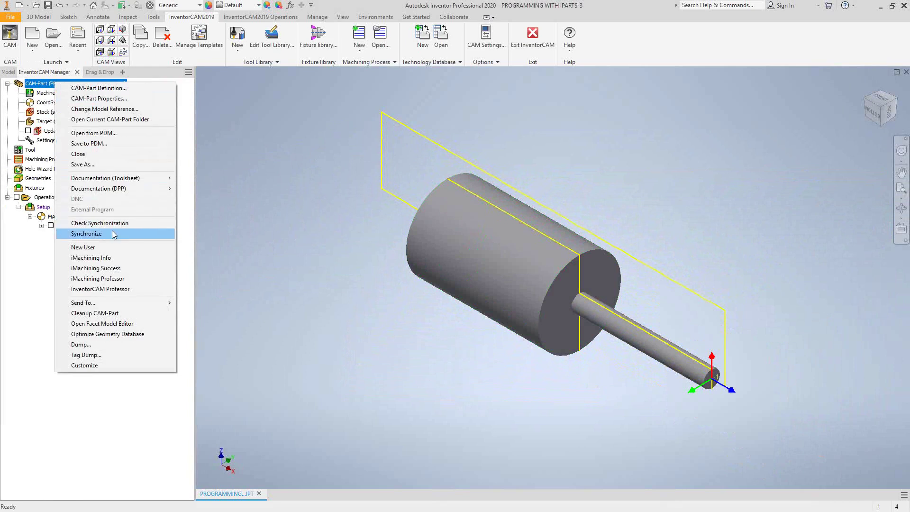
click(137, 235)
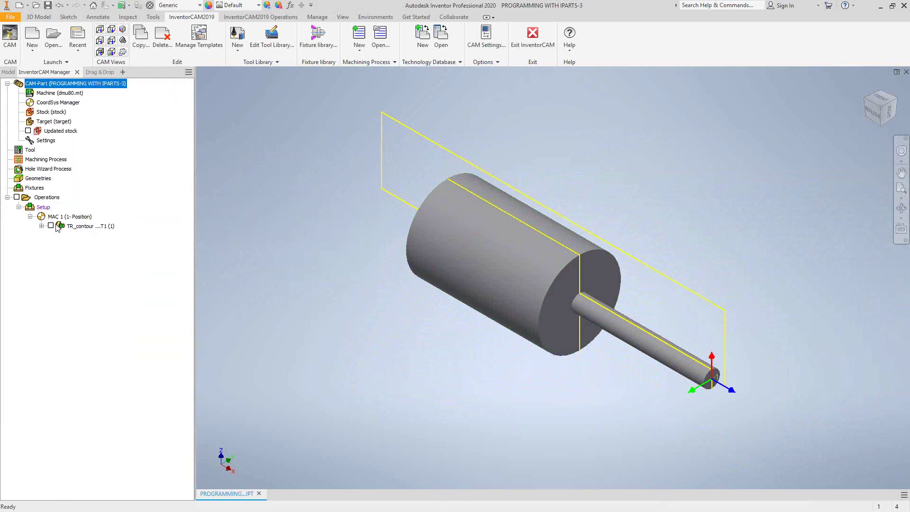
right_click(53, 86)
click(91, 235)
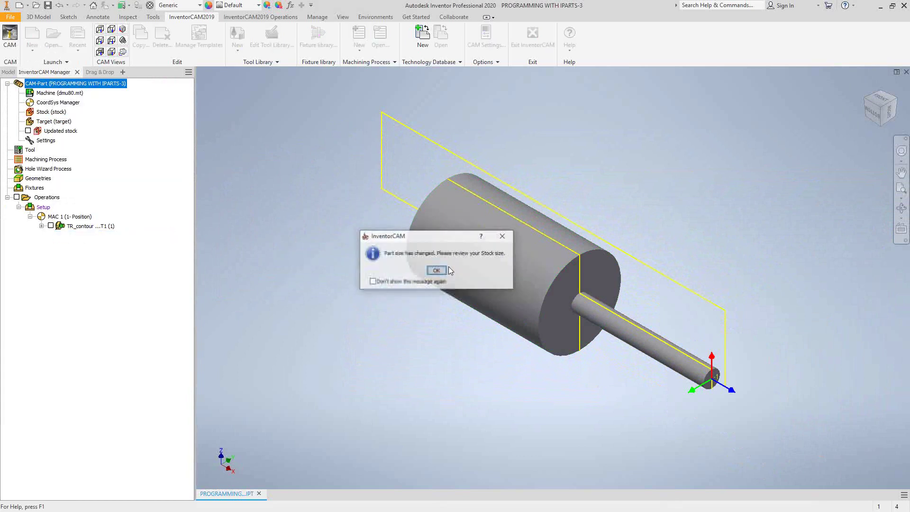
click(437, 270)
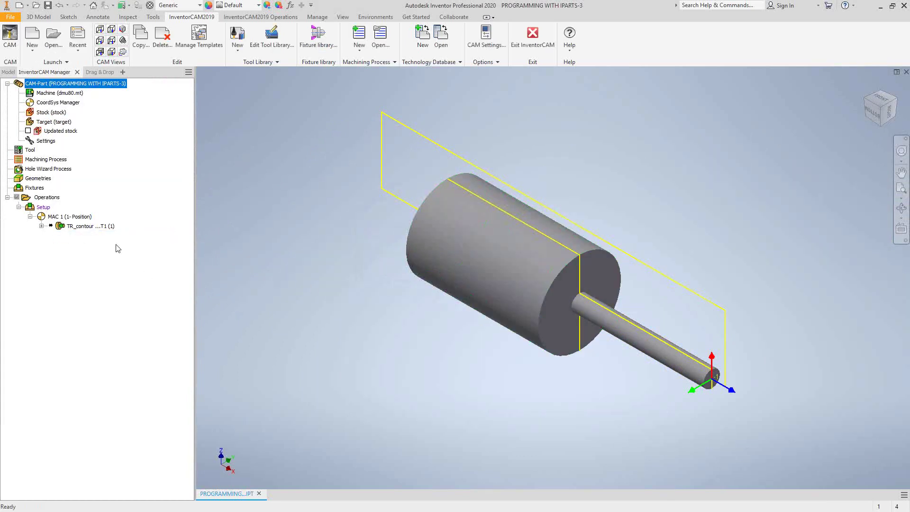
Synchronize and calculate all operations, and view the updated toolpath in the turning plane
click(41, 200)
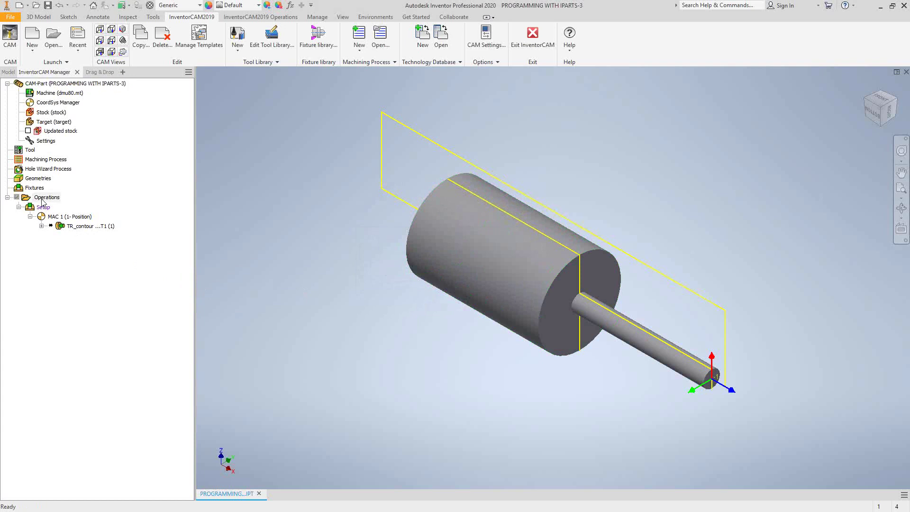
right_click(41, 200)
mouse_move(112, 388)
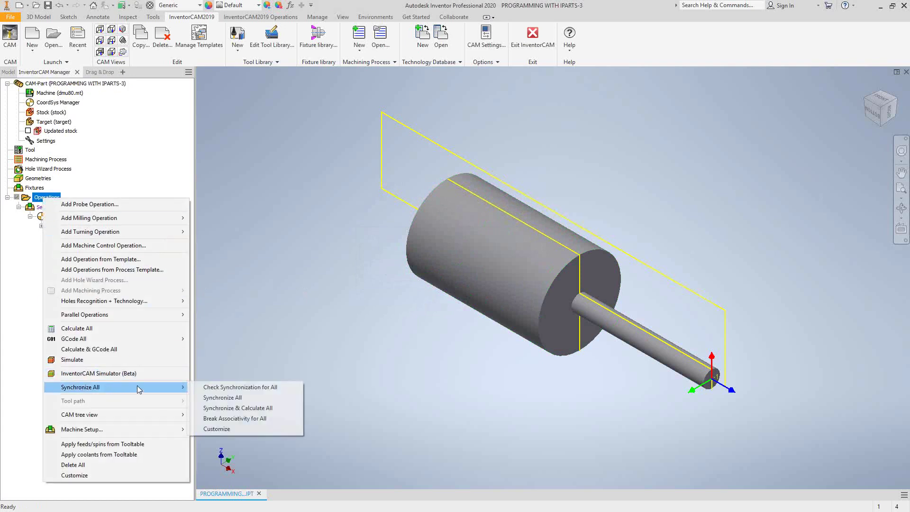
click(221, 409)
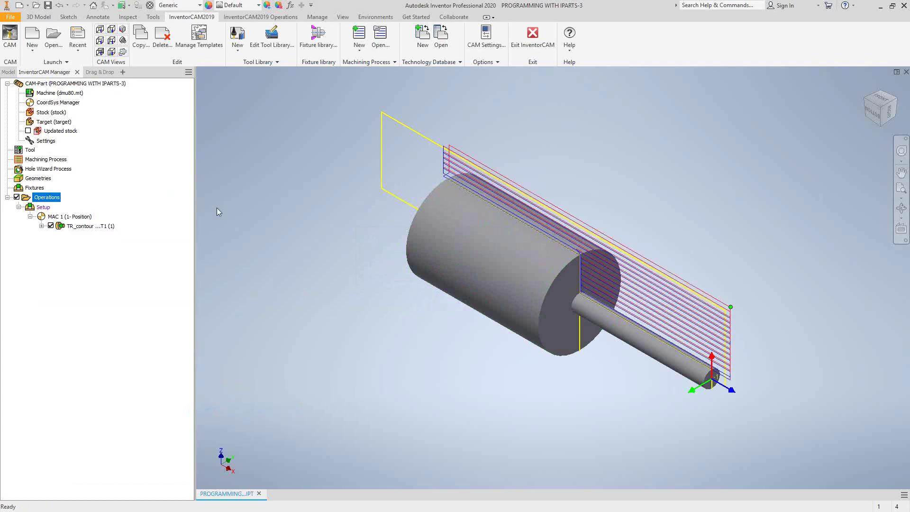
click(123, 51)
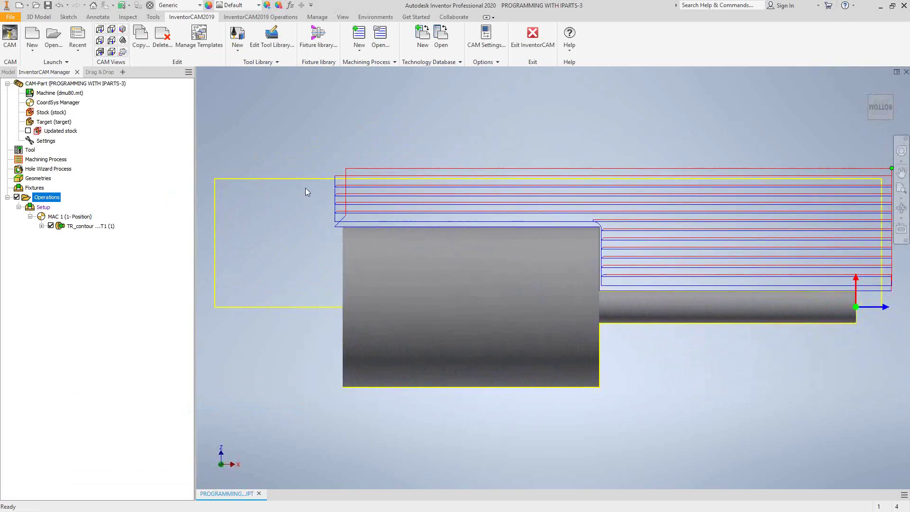